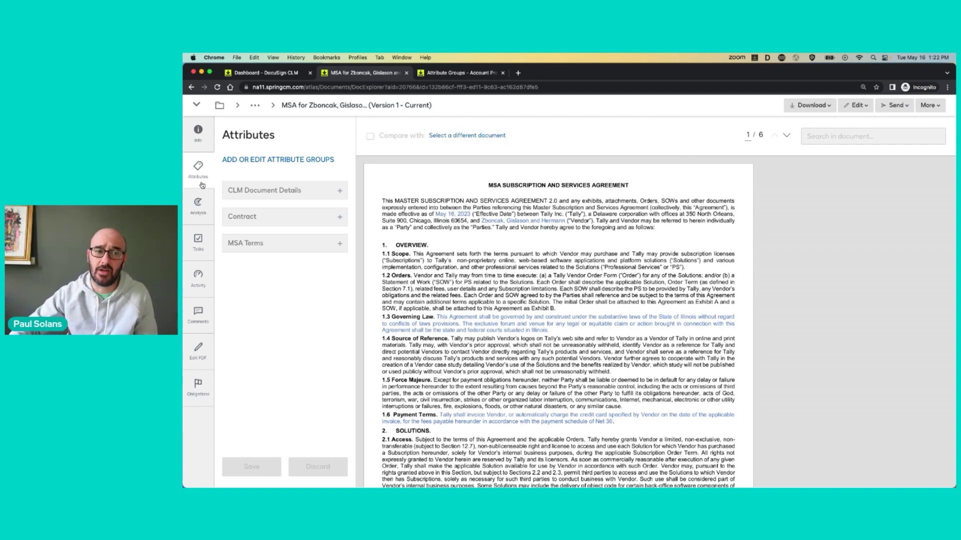
Step: Examine the CLM Document Details attributes of the MSA, including the available document Type options, and collapse the group
click(340, 193)
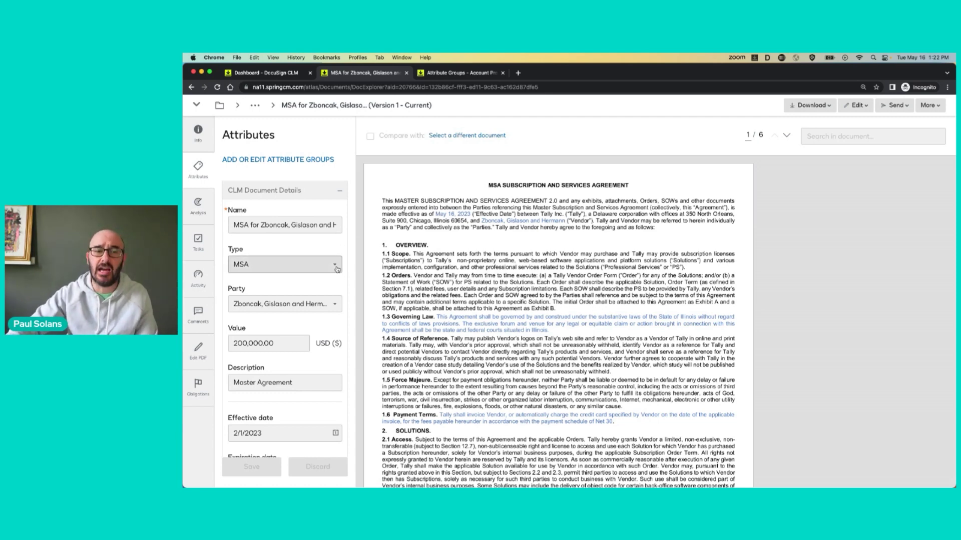
click(328, 264)
scroll(322, 422, down, 4)
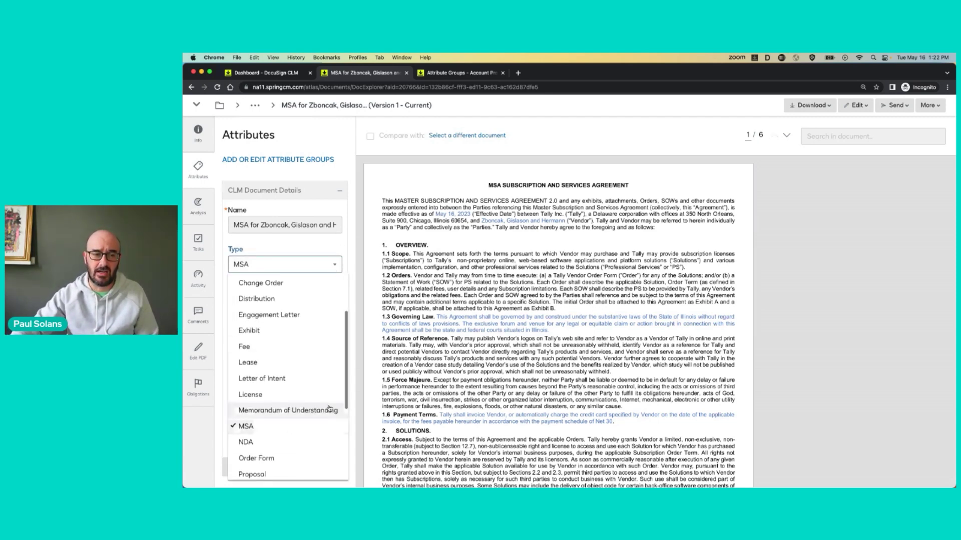
click(354, 260)
scroll(320, 331, down, 2)
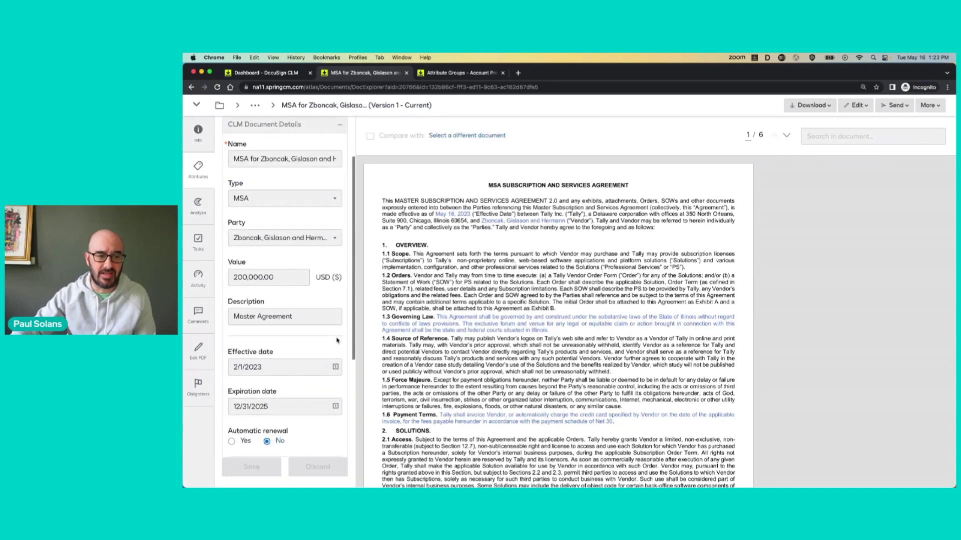
scroll(324, 349, down, 4)
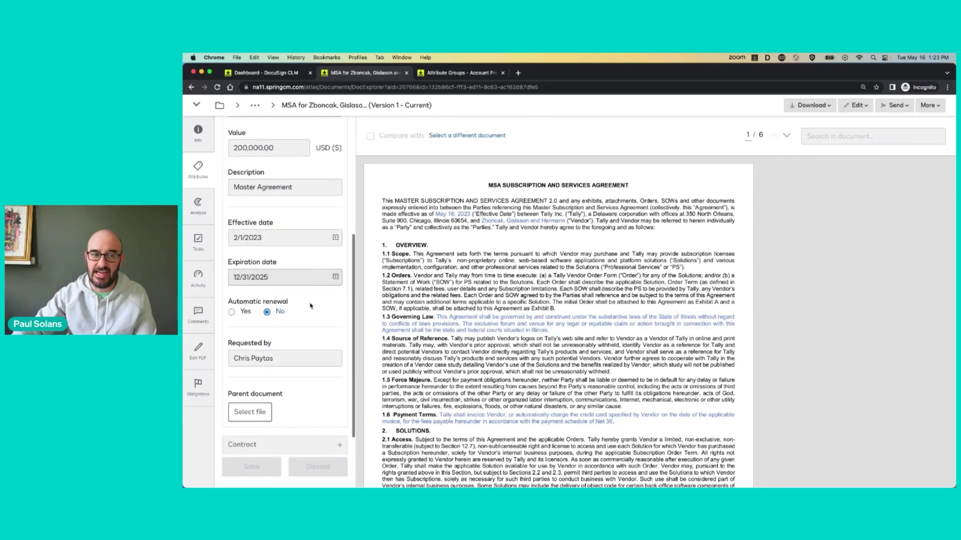
scroll(313, 230, up, 6)
scroll(316, 170, down, 1)
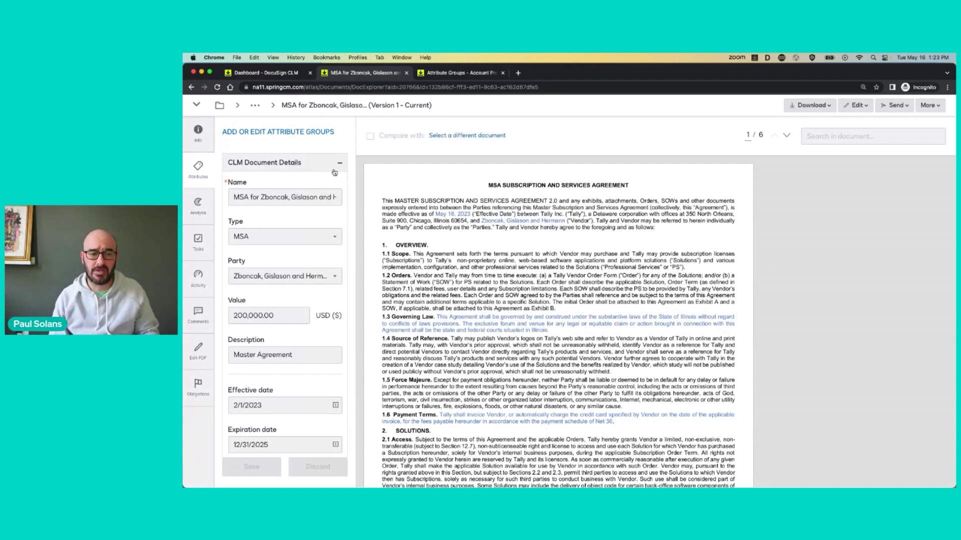
scroll(335, 360, down, 2)
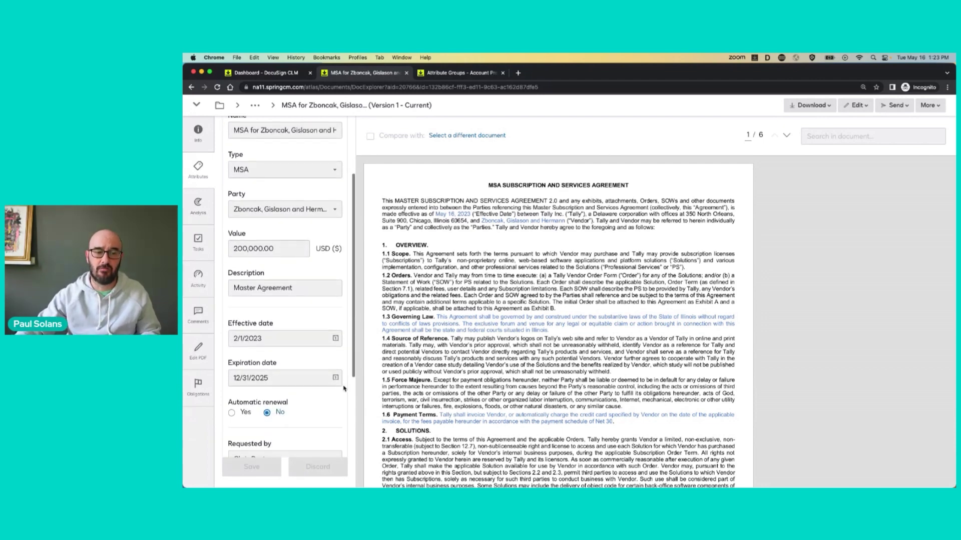
scroll(335, 300, up, 3)
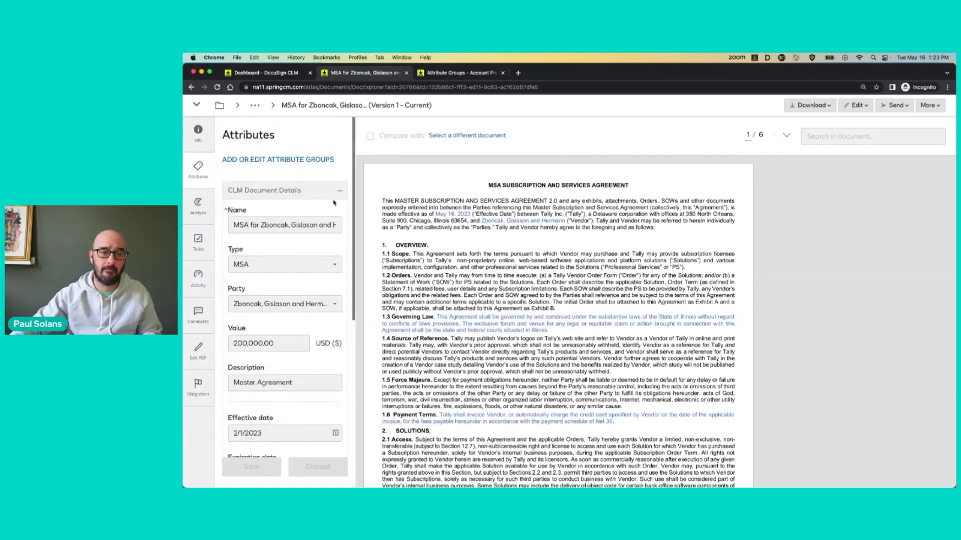
click(341, 193)
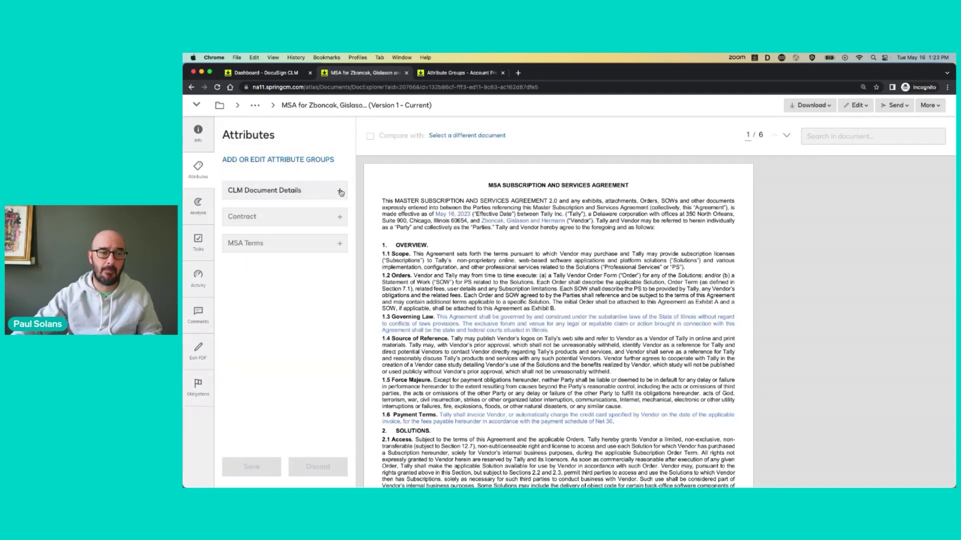
Step: Review the fields in the MSA's Contract attribute group, including the options offered for Status
click(340, 218)
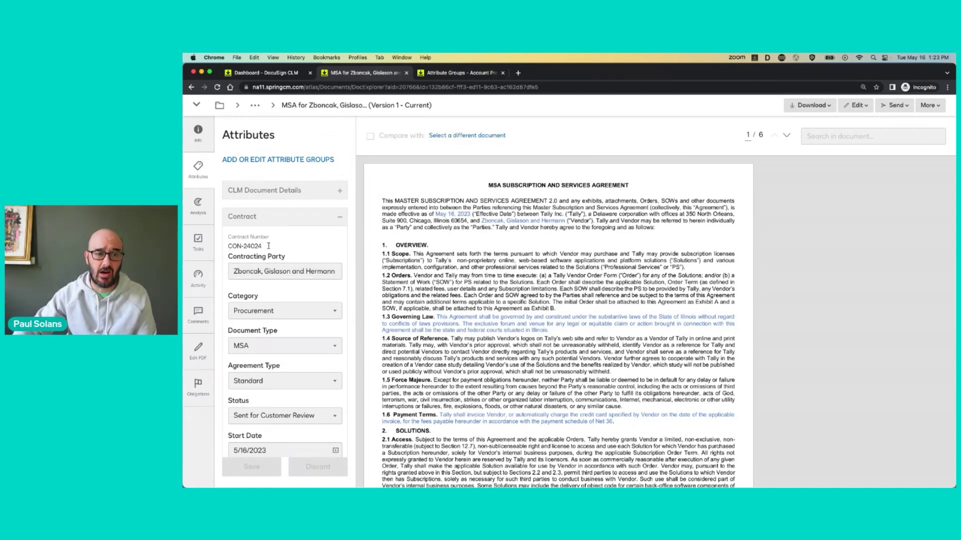
scroll(346, 351, down, 2)
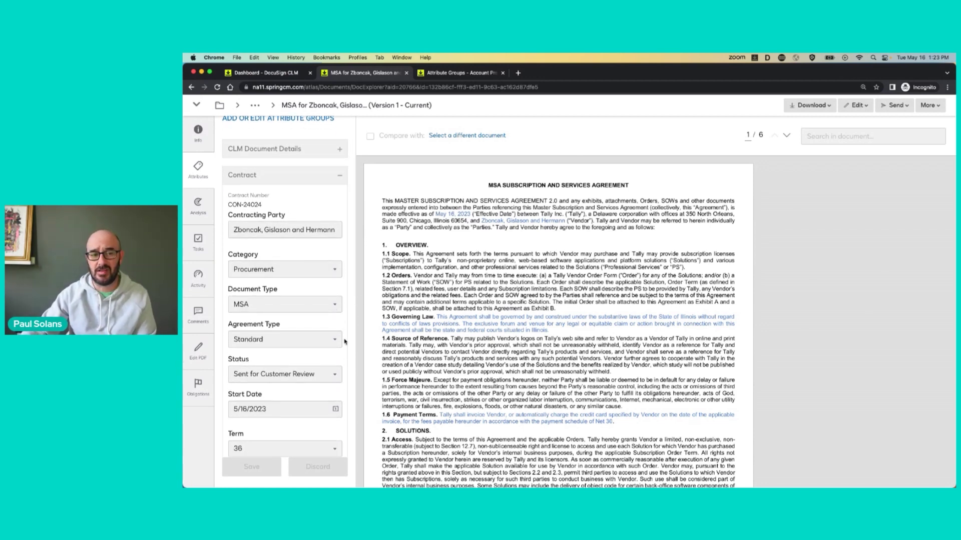
scroll(337, 280, down, 4)
click(334, 287)
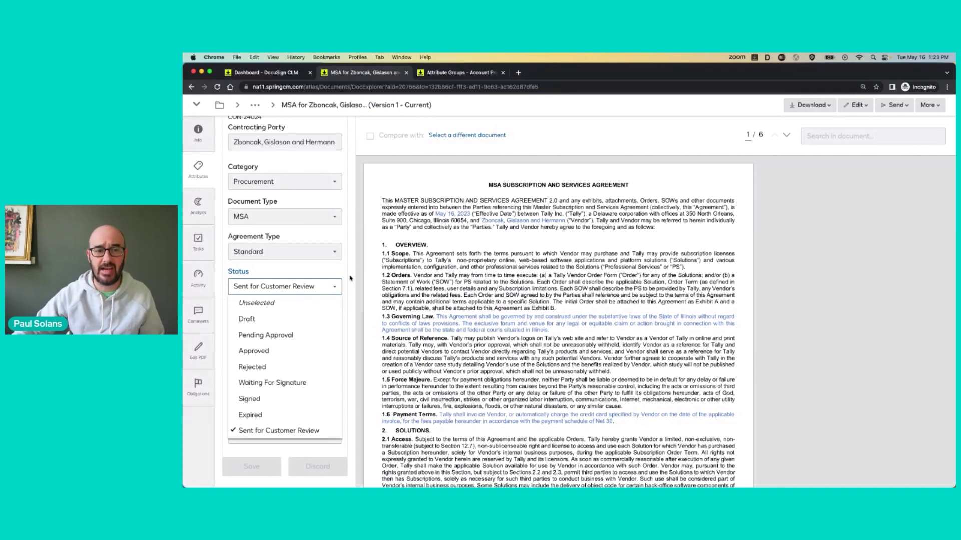
click(350, 279)
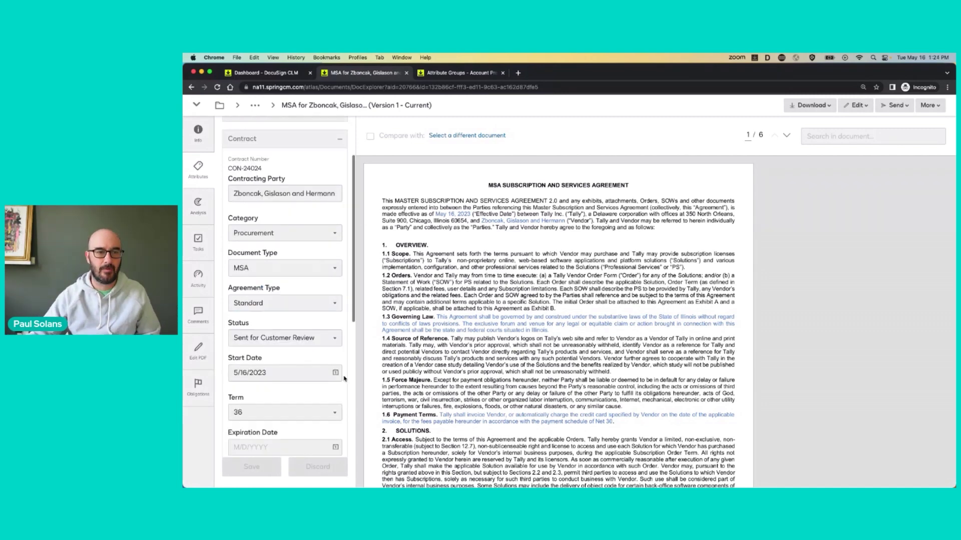
click(339, 141)
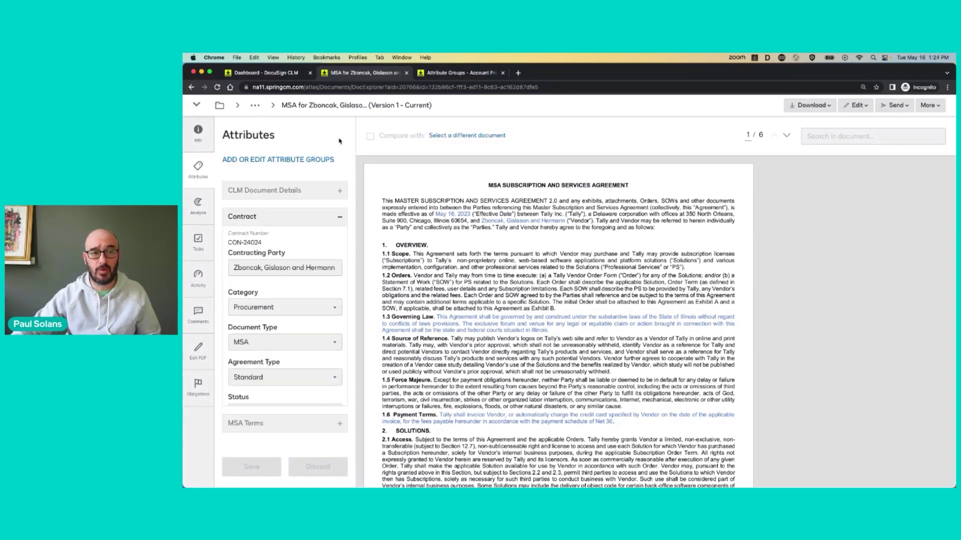
Step: Set Governing Law to Illinois in the MSA Terms attribute group
click(340, 245)
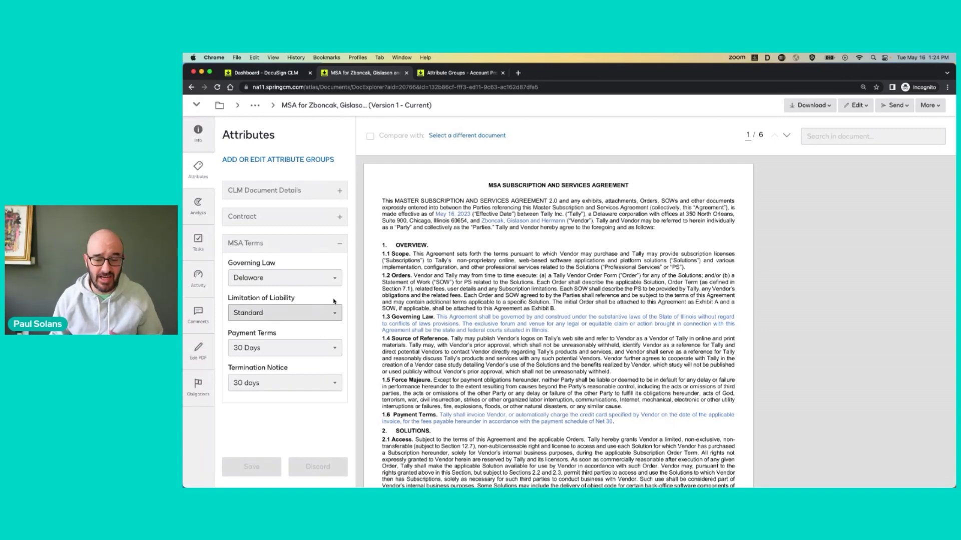
click(332, 279)
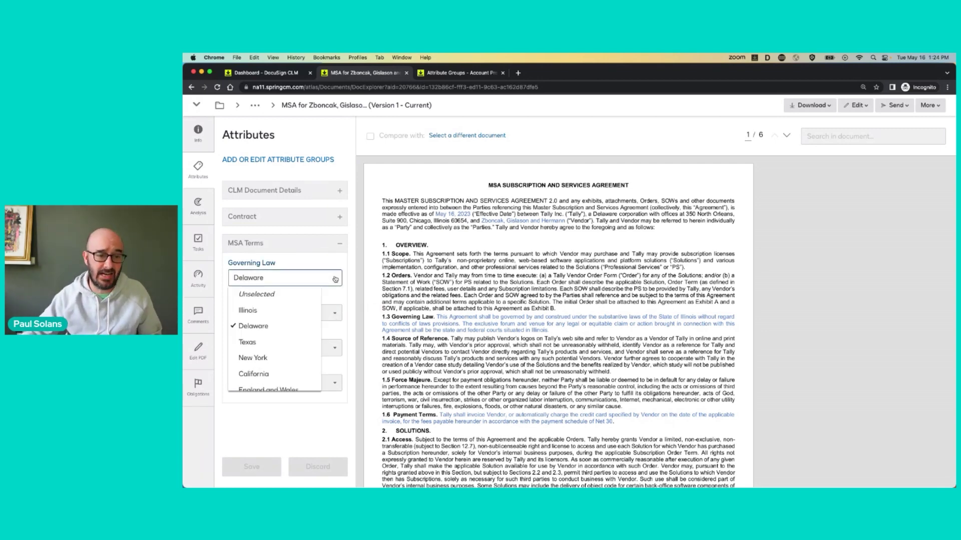
click(322, 317)
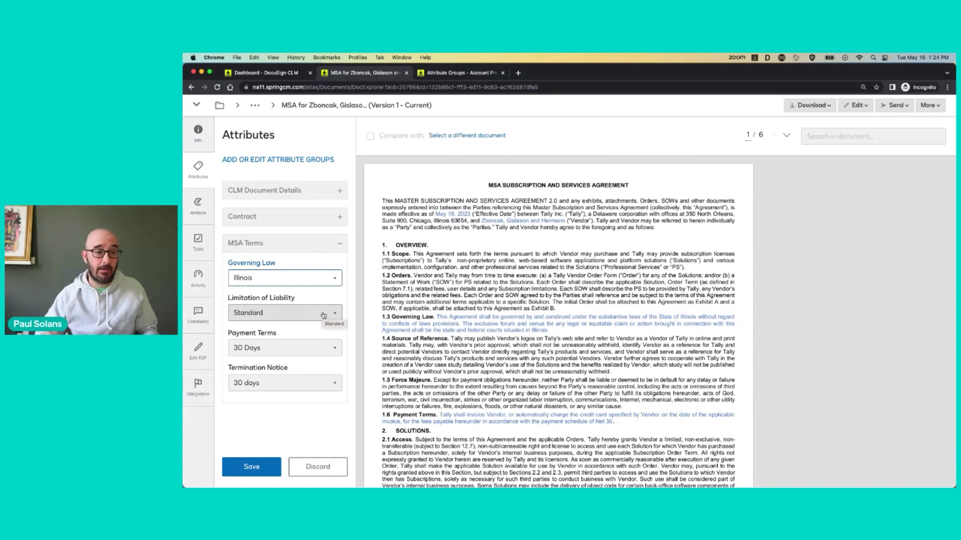
Step: Return to the document's Contract attributes and examine the choices available for its Status
click(320, 217)
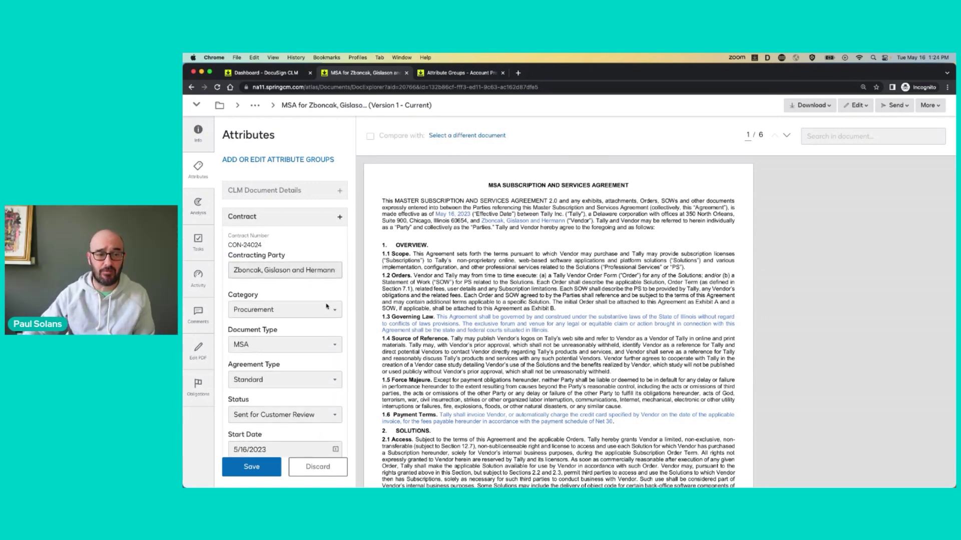
scroll(317, 368, down, 2)
scroll(317, 367, down, 1)
click(337, 336)
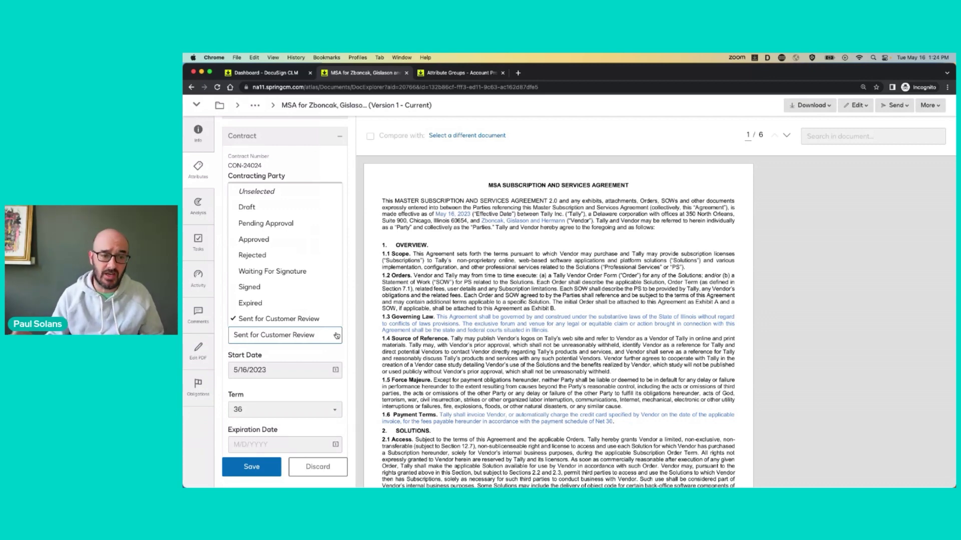
click(353, 273)
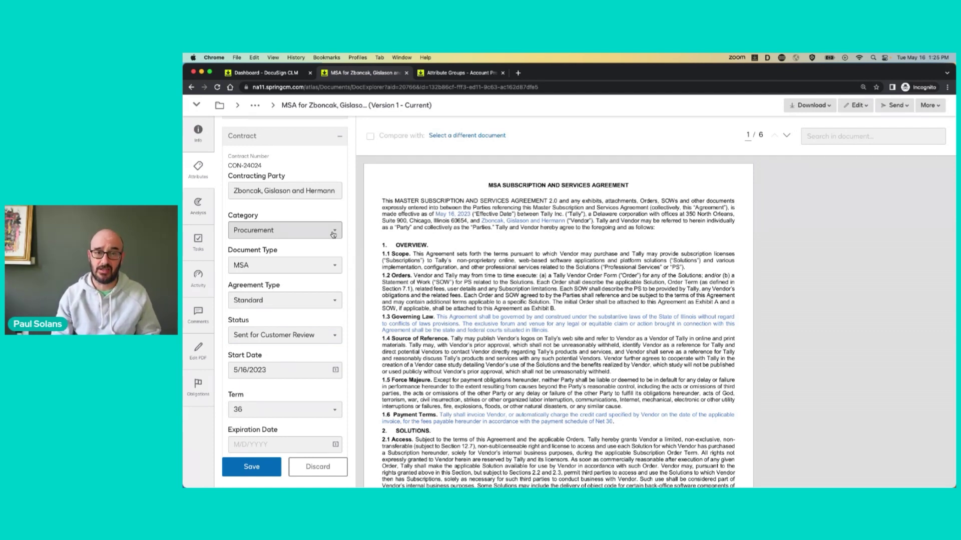
Step: Open the Contract group in the account's attribute group settings and review its field definitions
click(461, 73)
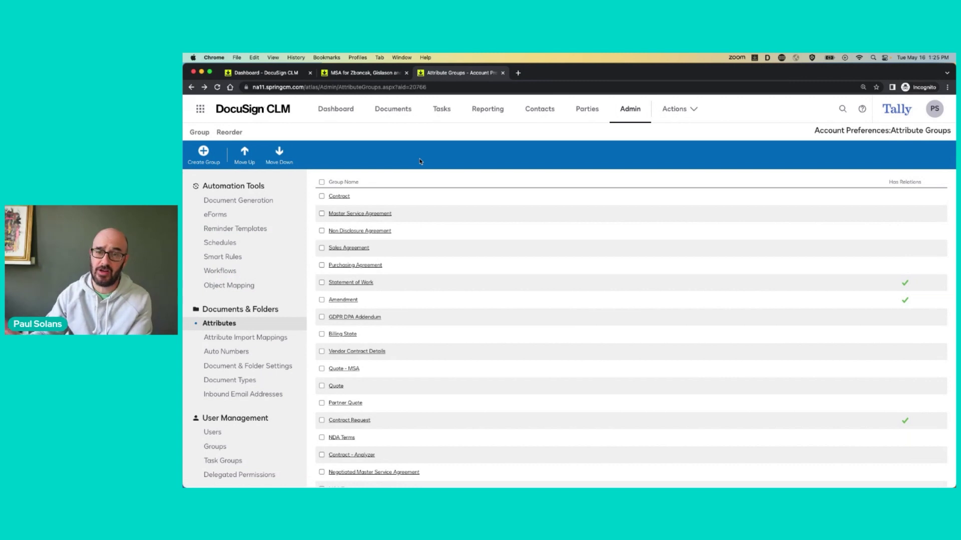
click(339, 198)
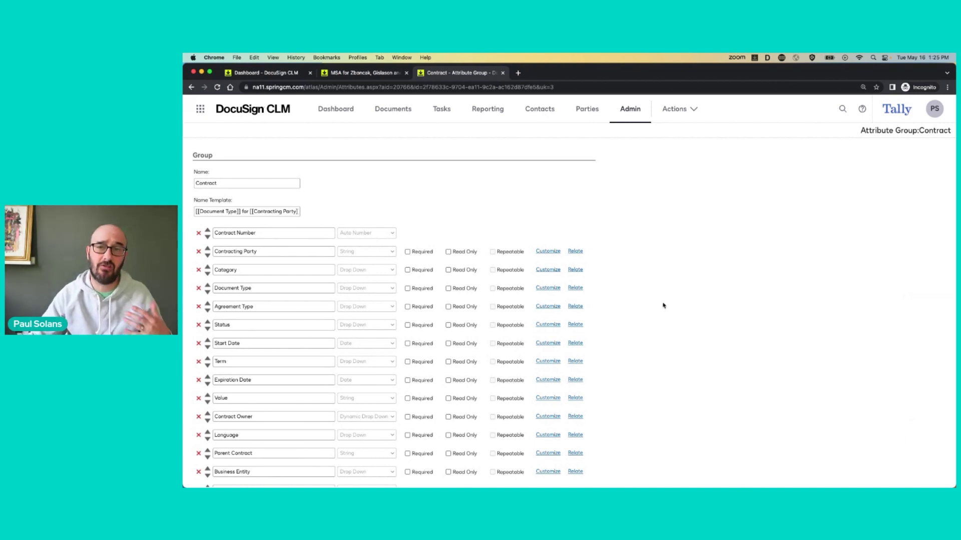
scroll(635, 304, down, 3)
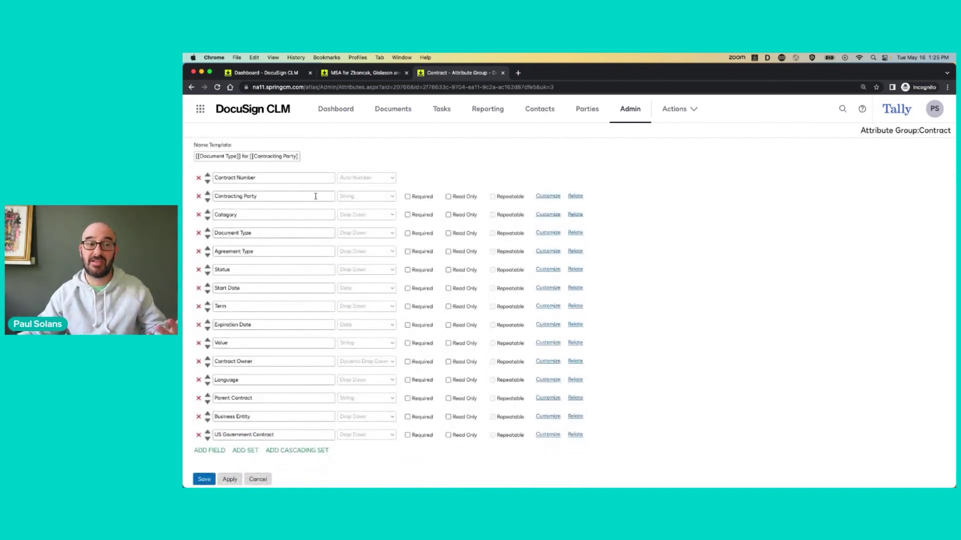
scroll(647, 379, up, 1)
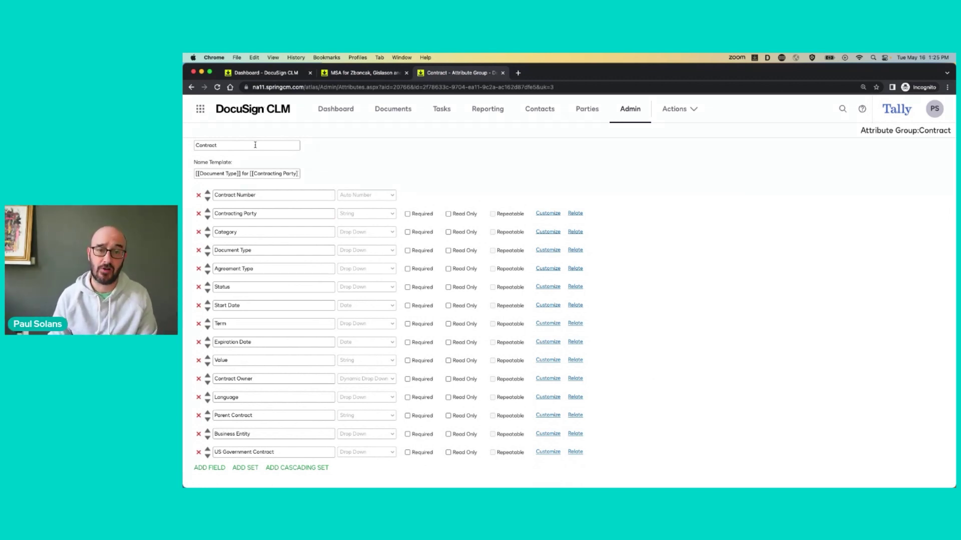
Step: Add a new field to the Contract attribute group, view the available field types and keep it as String
click(210, 468)
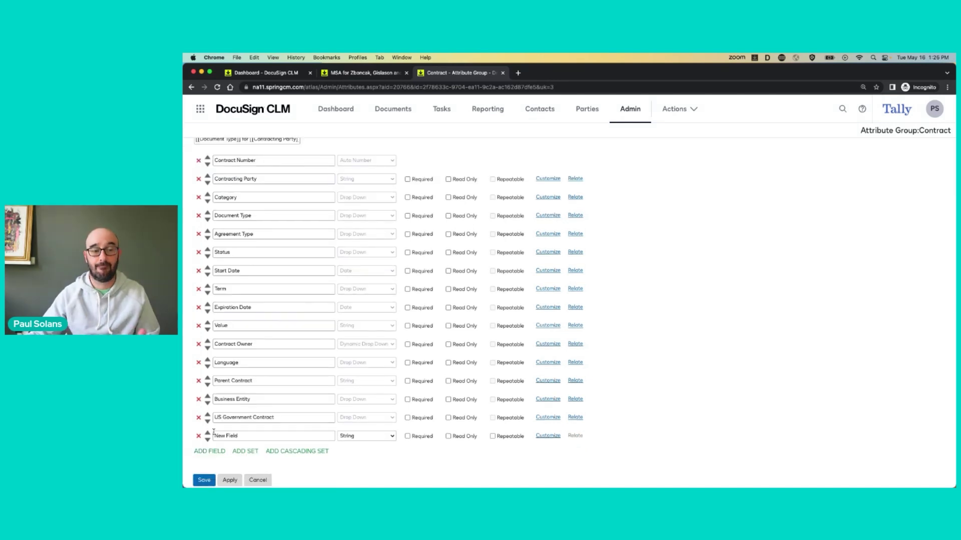
click(387, 436)
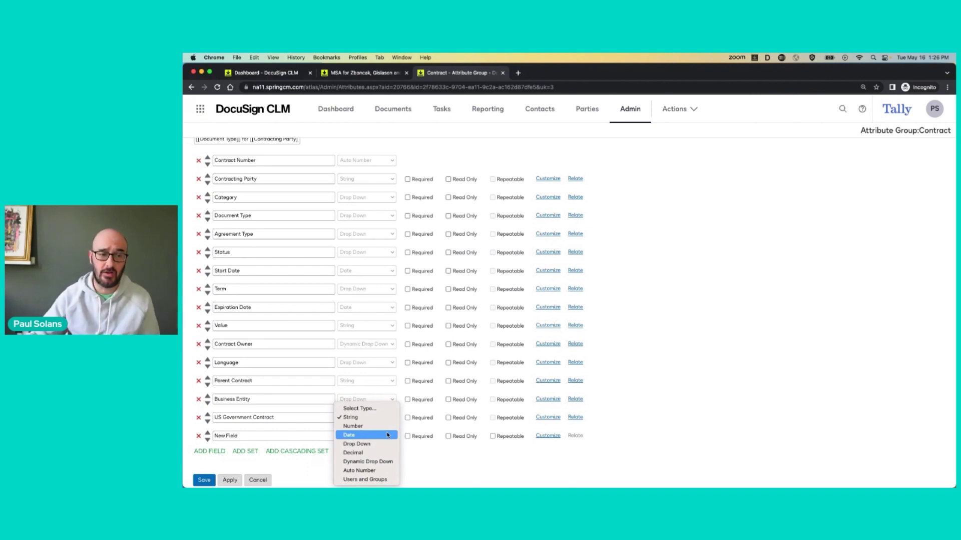
click(311, 251)
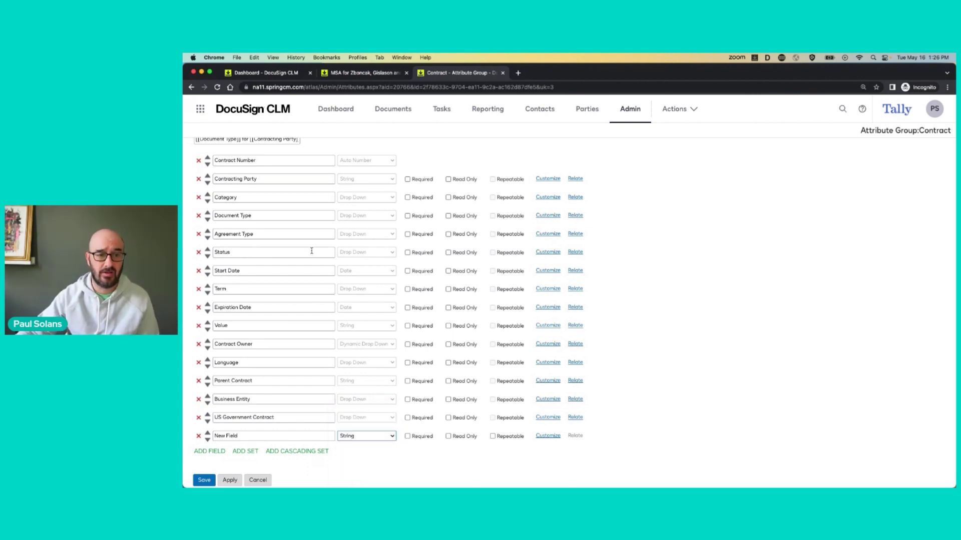
click(312, 251)
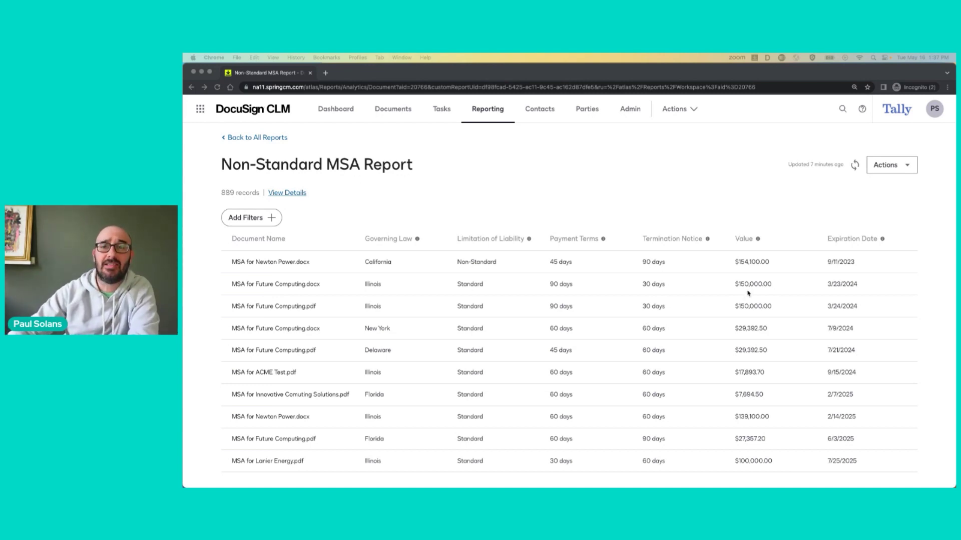
Step: Open the Non-Standard MSA Report for editing
click(908, 166)
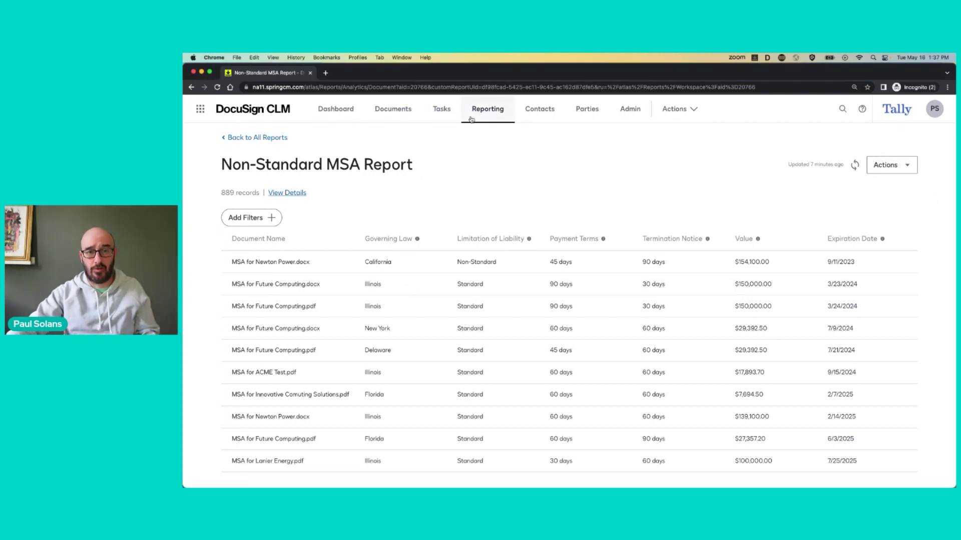
click(907, 168)
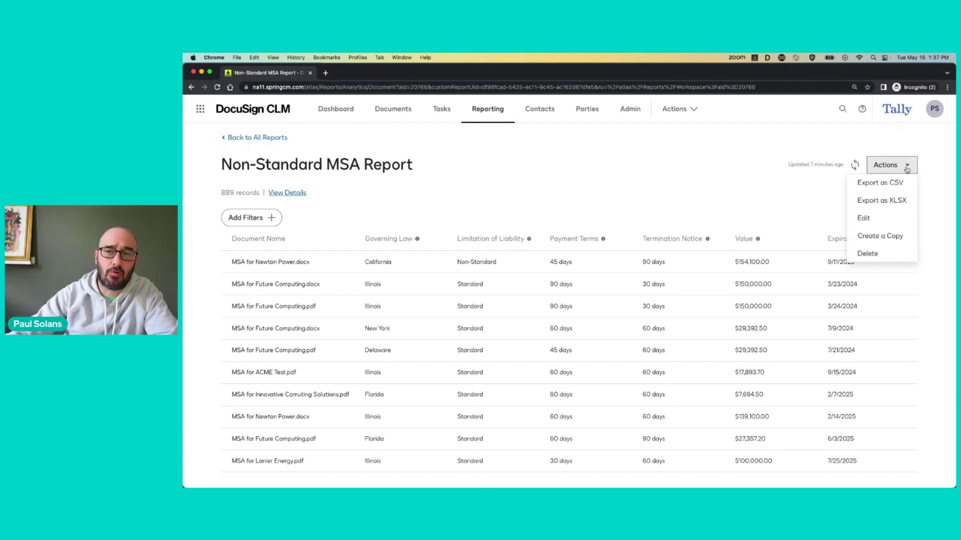
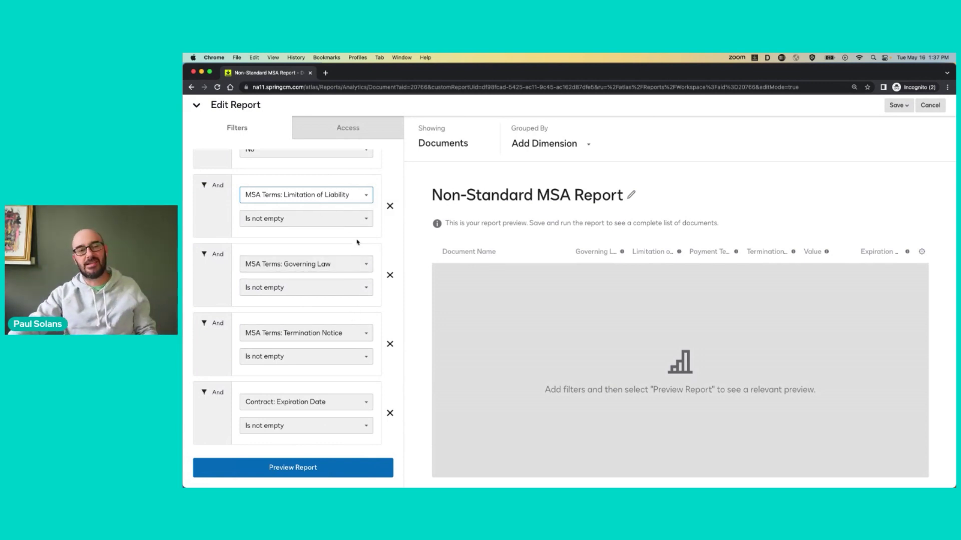
Step: Try the Equals any of condition on the Limitation of Liability filter, view its values, and restore Is not empty
click(367, 224)
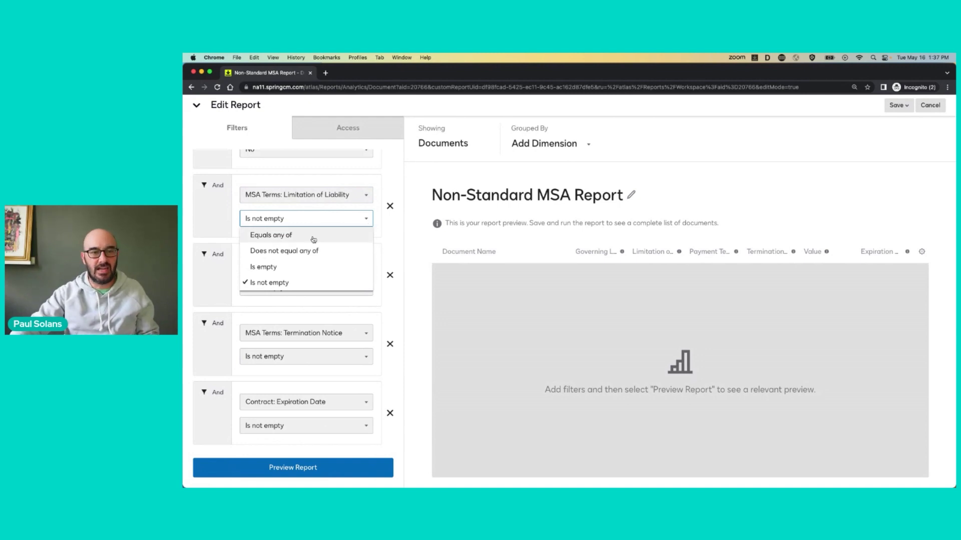
click(313, 235)
click(367, 244)
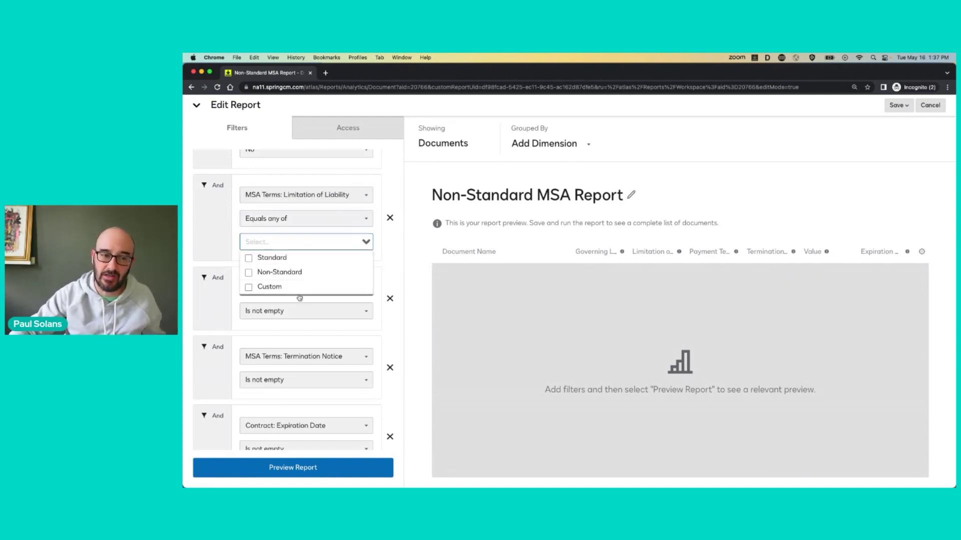
click(363, 220)
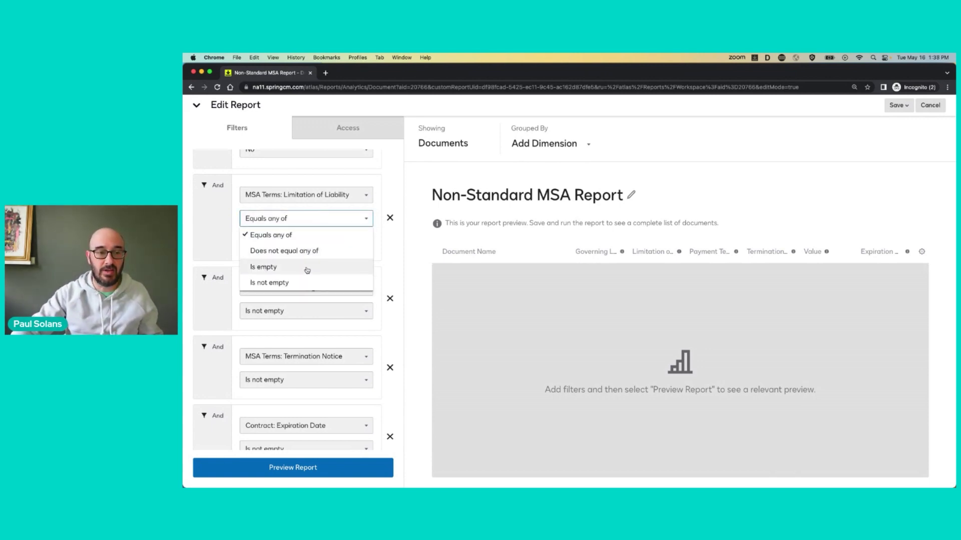
click(307, 285)
scroll(365, 328, down, 1)
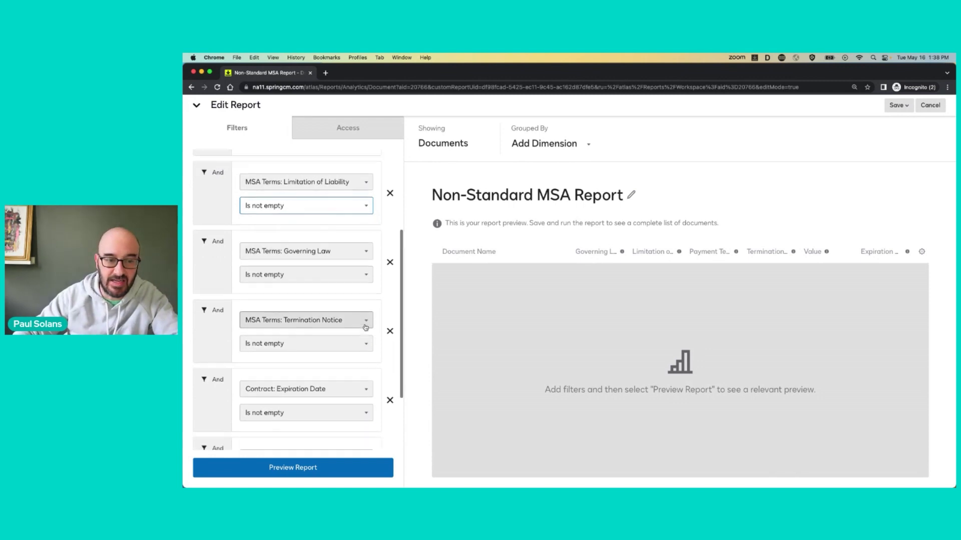
scroll(366, 328, up, 1)
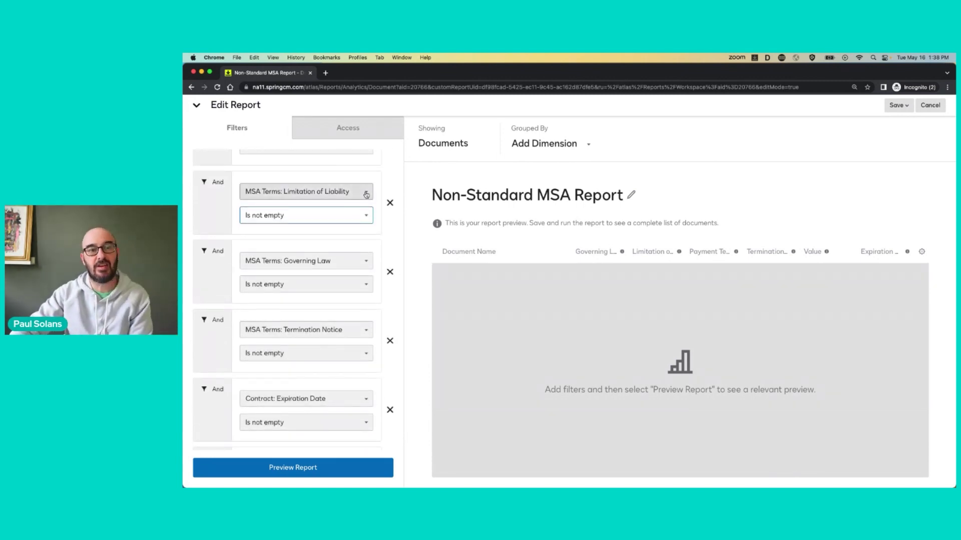
Step: Set the Limitation of Liability filter to Equals any of, with Non-Standard and Custom selected
click(366, 216)
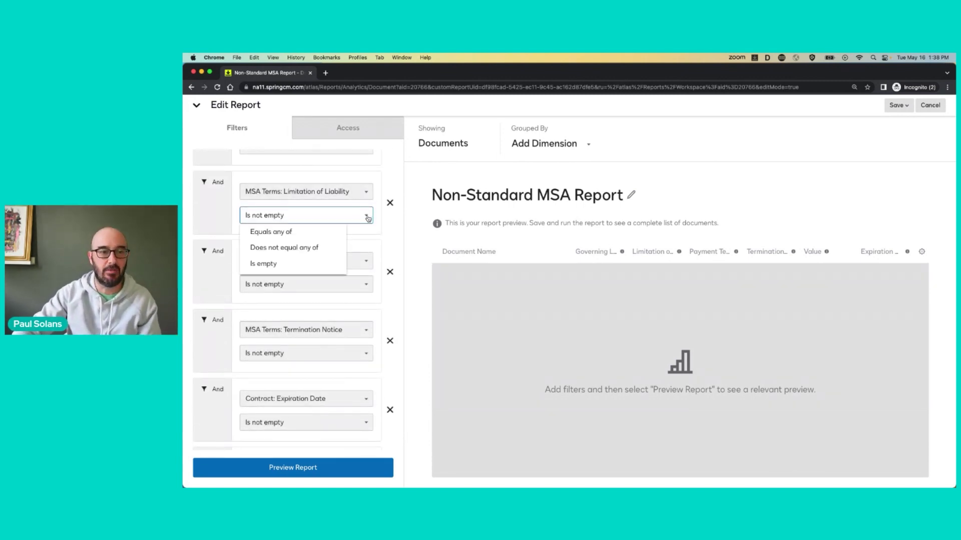
click(335, 233)
click(334, 238)
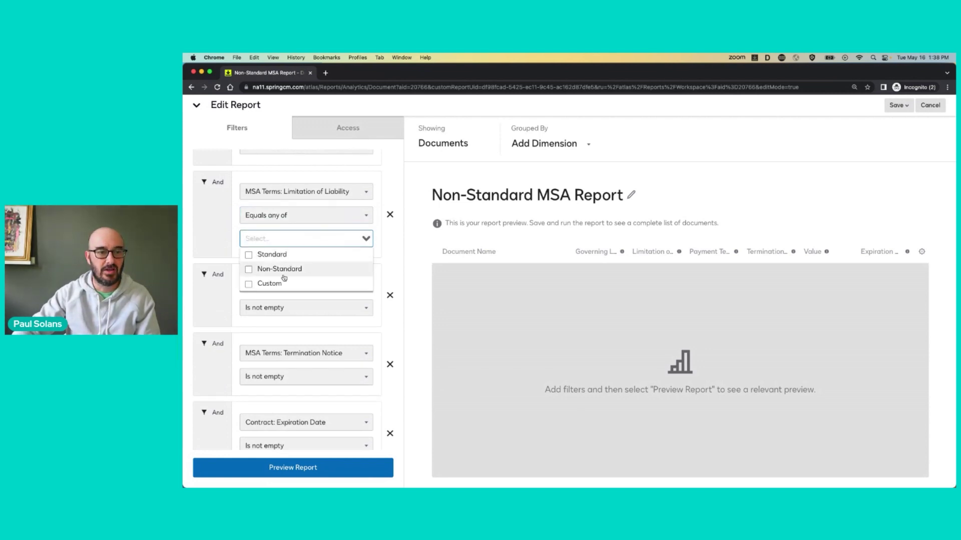
click(280, 269)
click(275, 284)
click(401, 272)
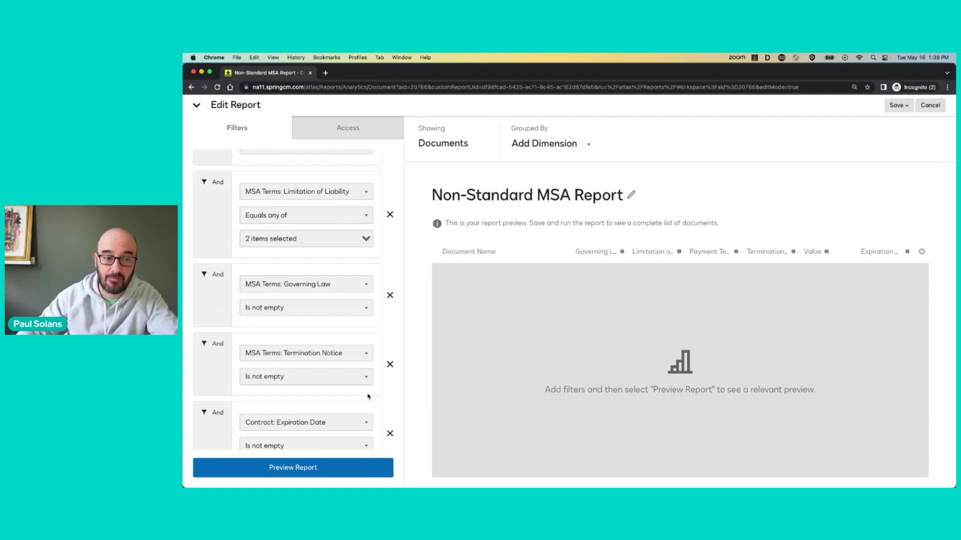
Step: Set the Contract Expiration Date filter to a Rolling Date Range of the Next 90 Days
scroll(368, 396, down, 2)
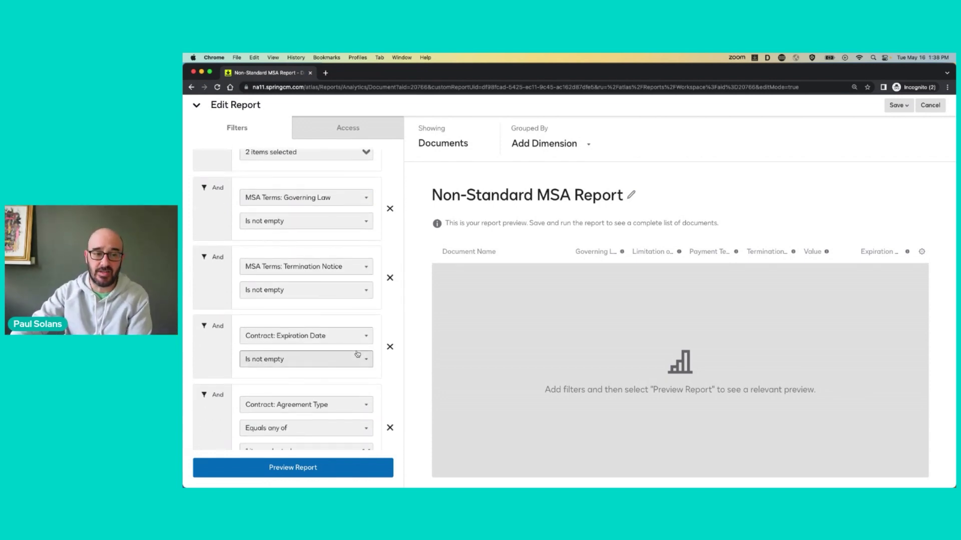
click(366, 360)
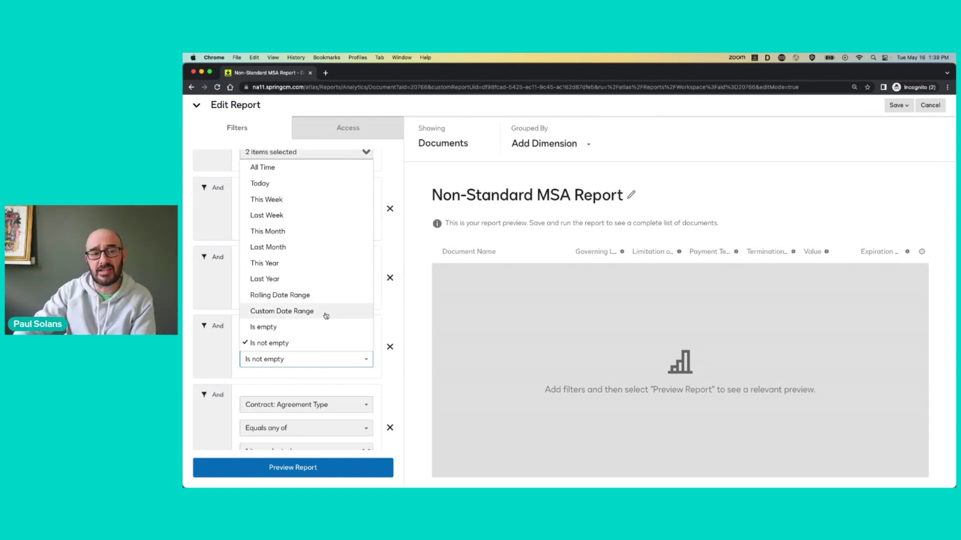
click(320, 296)
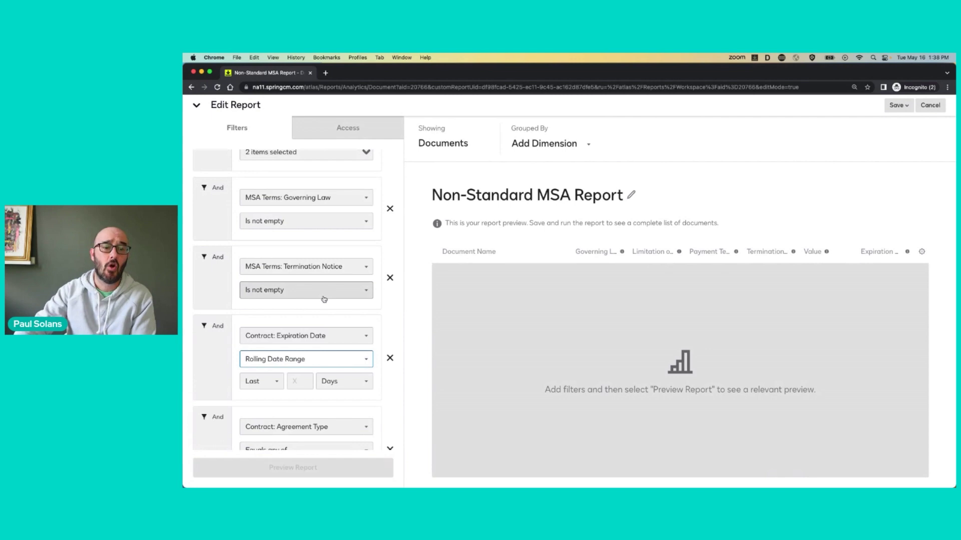
click(281, 383)
click(256, 413)
click(306, 379)
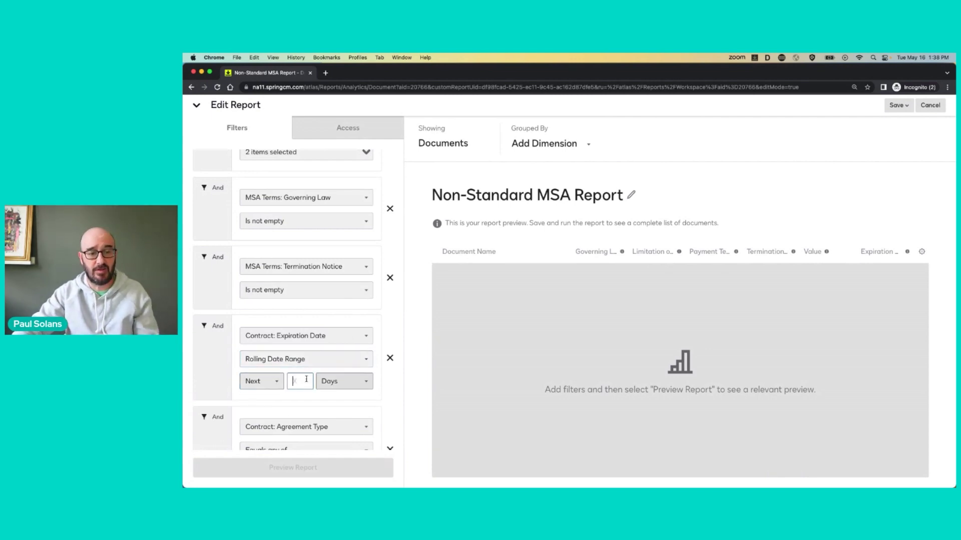
text(90)
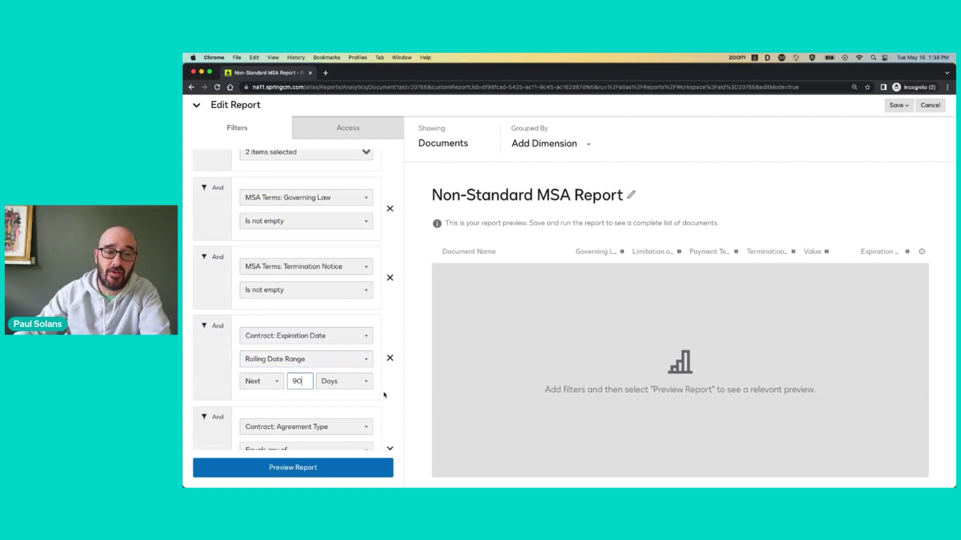
Step: Review the report's filters, the available grouping dimensions and the values selected for Limitation of Liability
scroll(323, 370, down, 2)
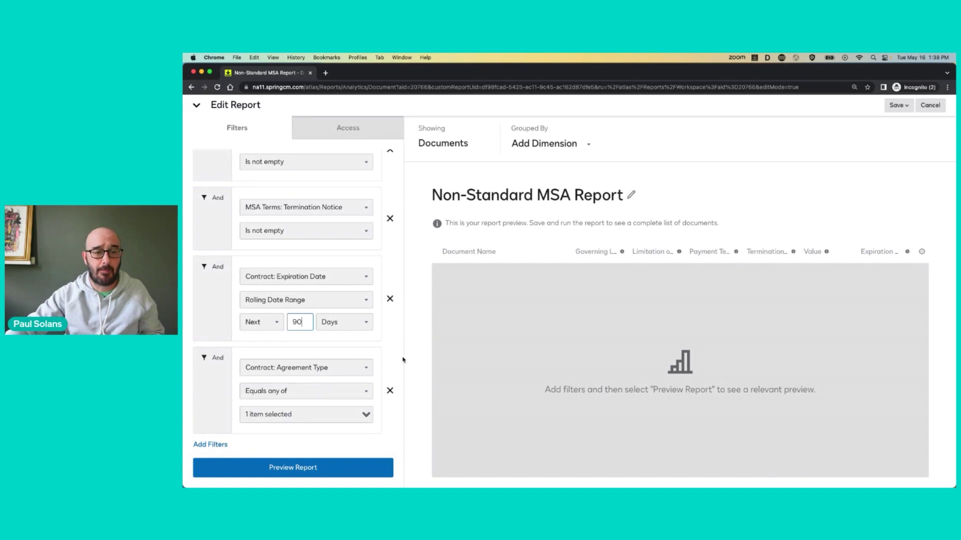
scroll(347, 260, up, 10)
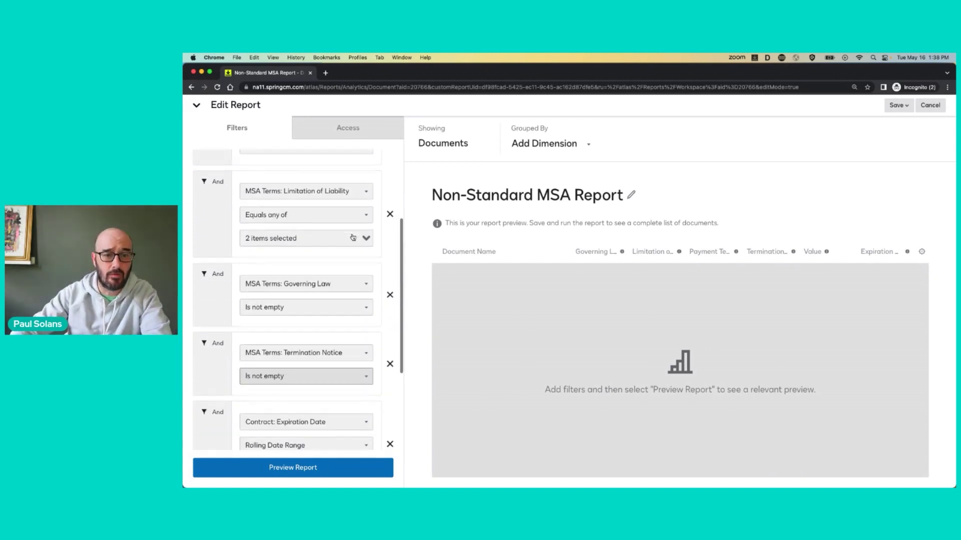
scroll(357, 309, down, 5)
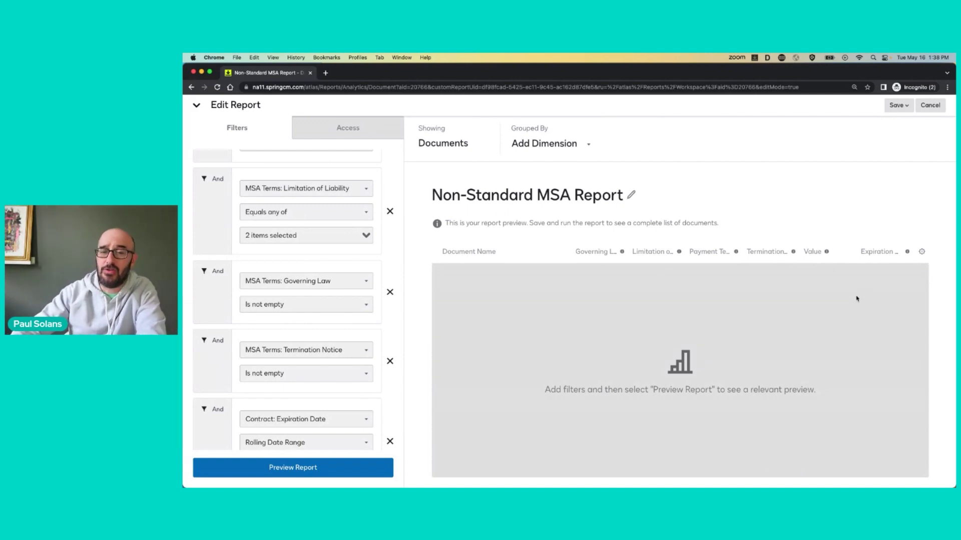
click(589, 146)
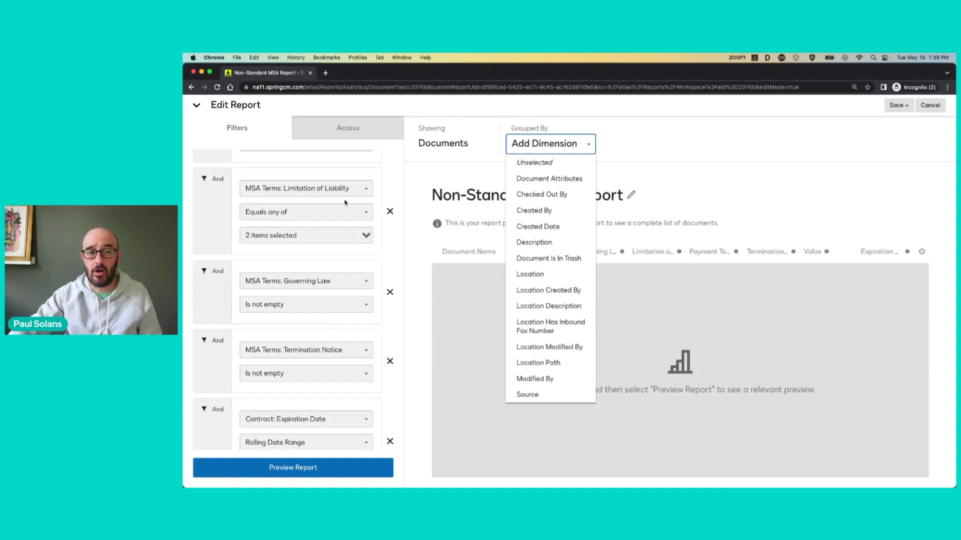
click(366, 237)
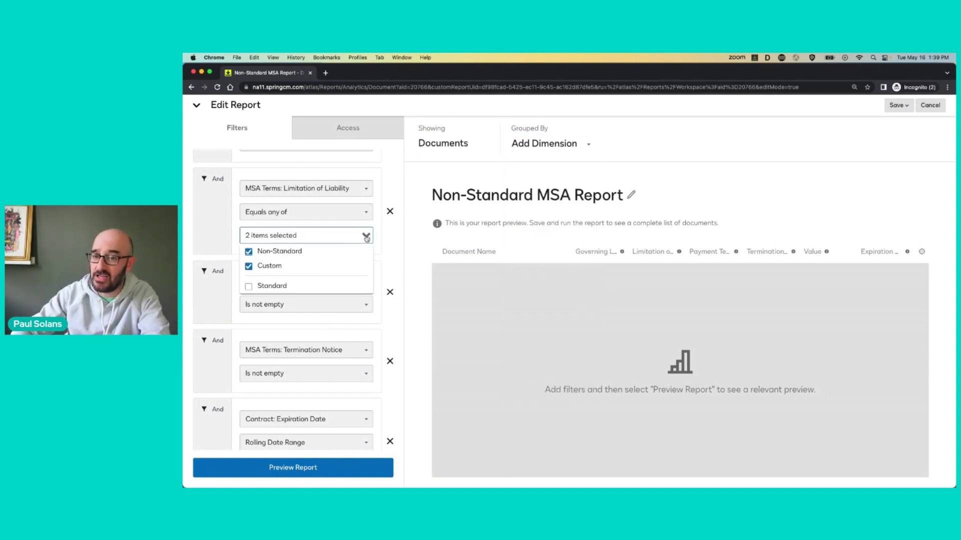
click(892, 204)
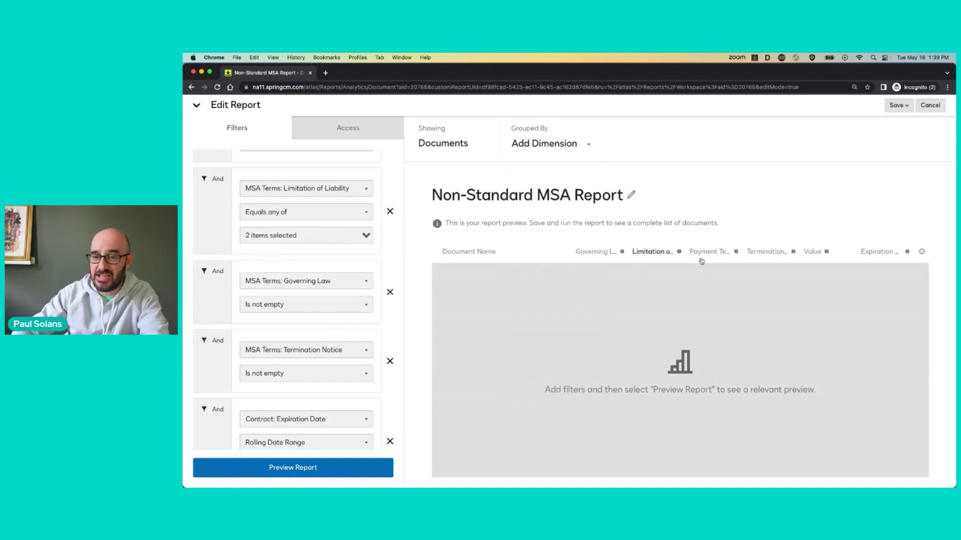
Step: Review the report's column choices and the Contract attributes available as additional columns, leaving the columns as they are
click(922, 253)
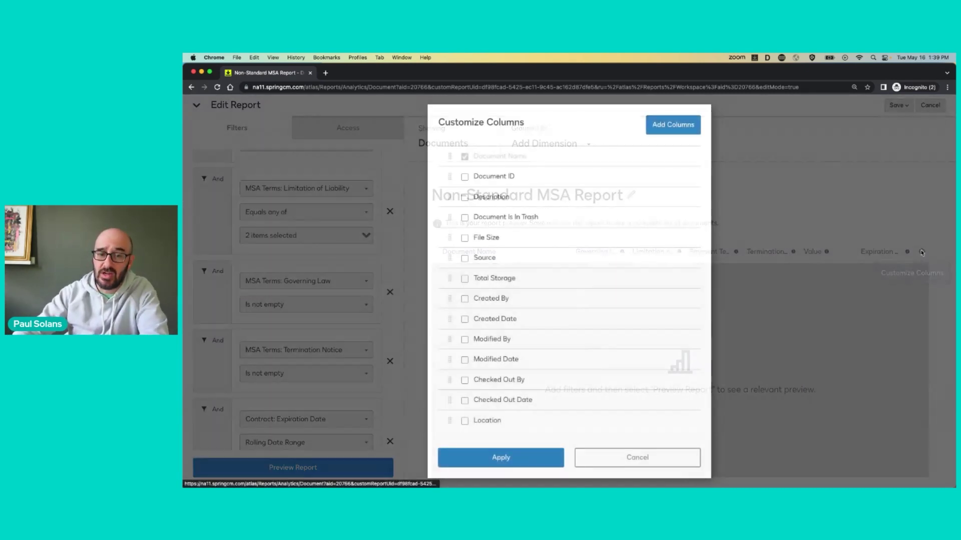
scroll(644, 233, down, 10)
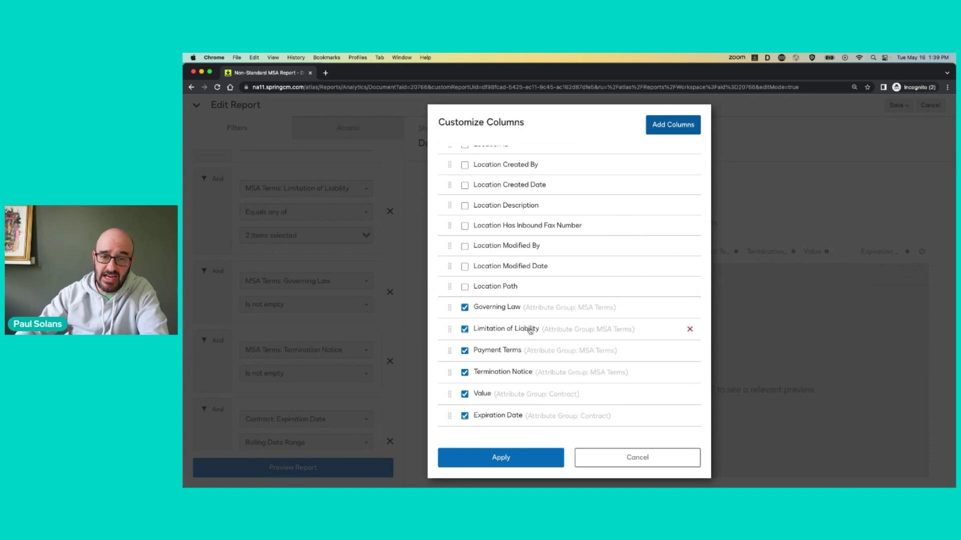
click(684, 130)
scroll(631, 350, down, 3)
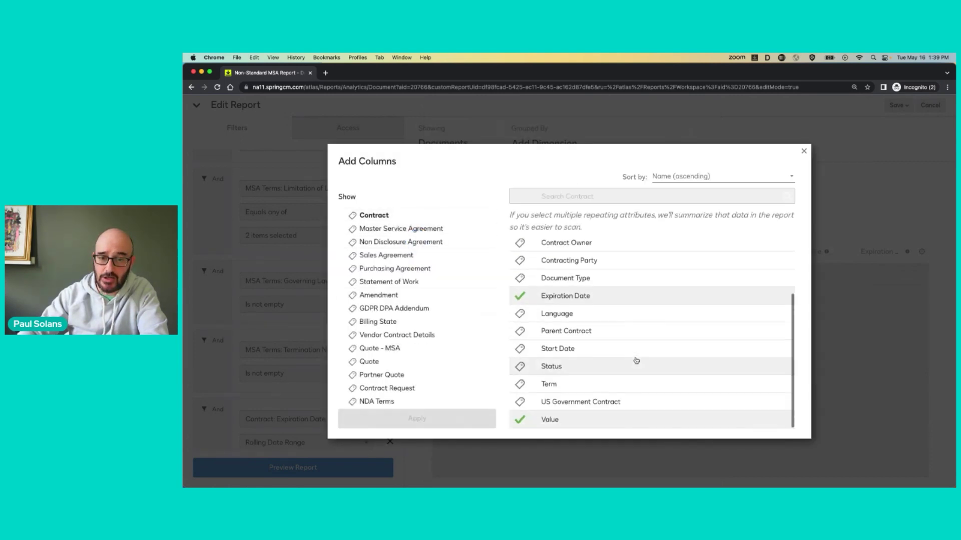
click(805, 152)
scroll(530, 401, down, 10)
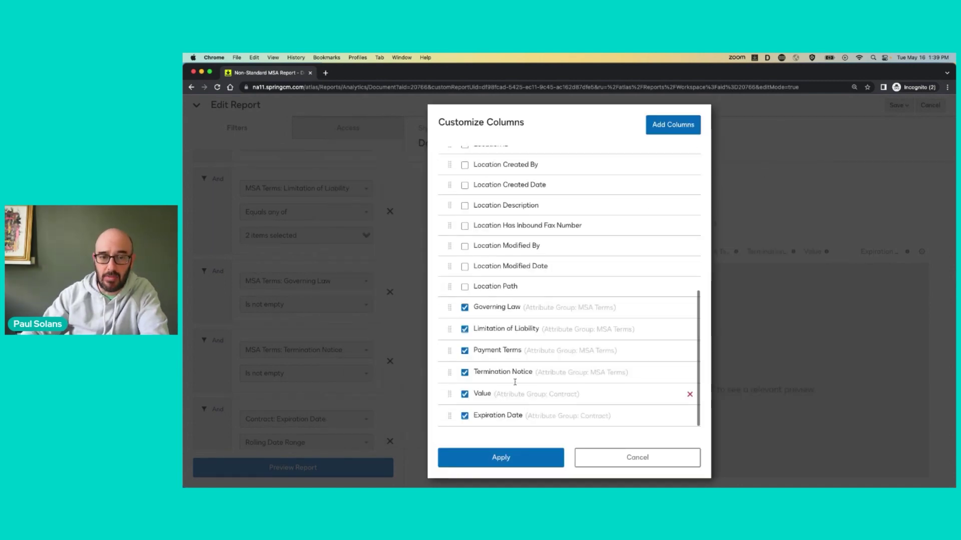
click(635, 457)
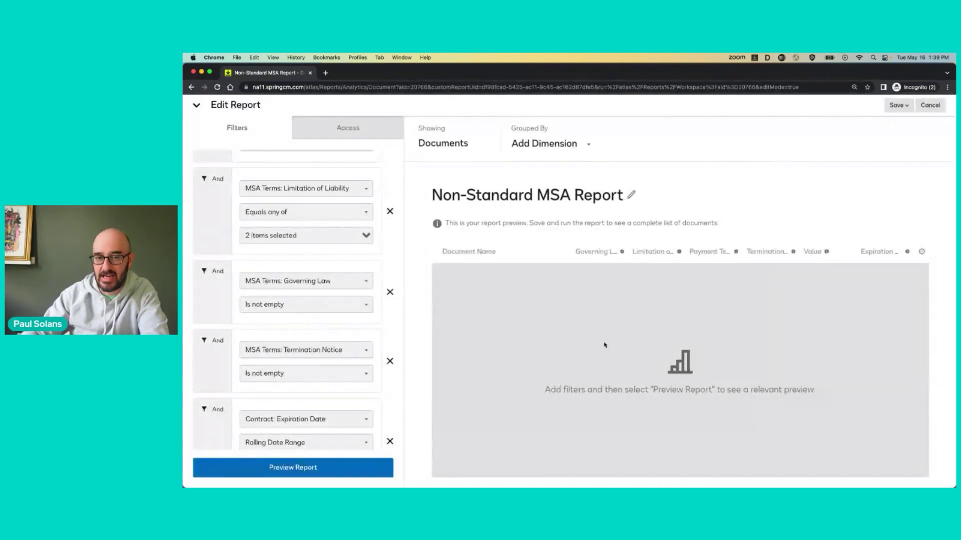
Step: Add a report filter on the Value field of the CLM Agreement Details attribute group
scroll(366, 255, up, 3)
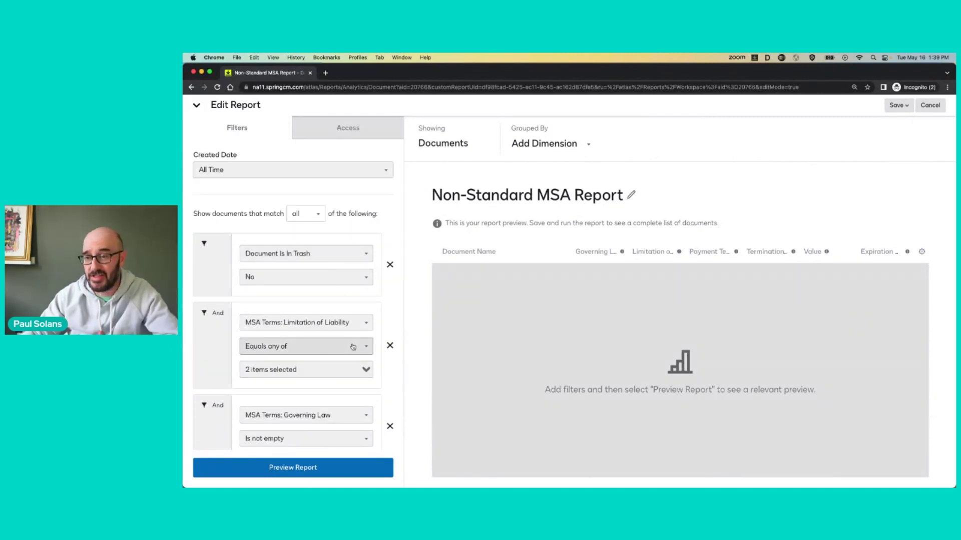
scroll(334, 343, down, 5)
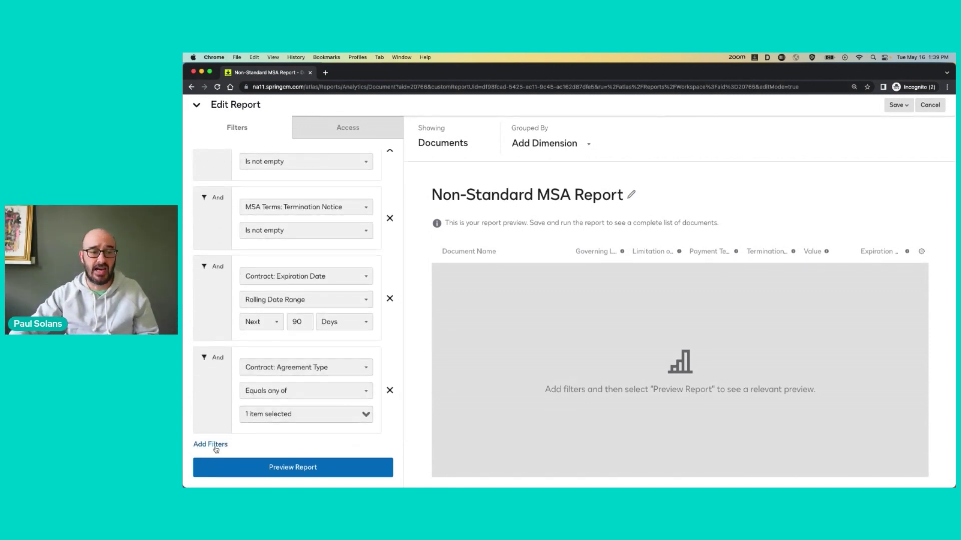
click(213, 445)
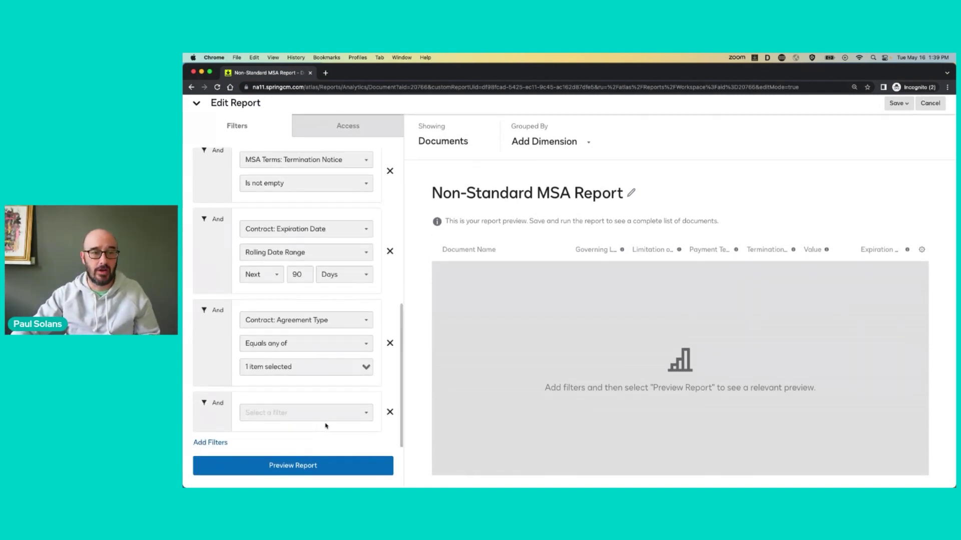
click(361, 414)
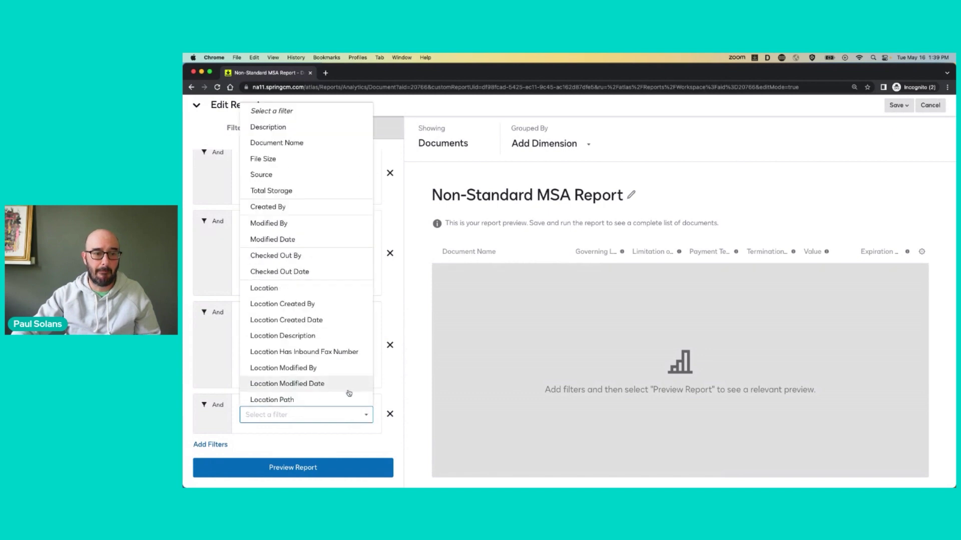
scroll(347, 392, down, 1)
click(347, 399)
scroll(435, 350, down, 6)
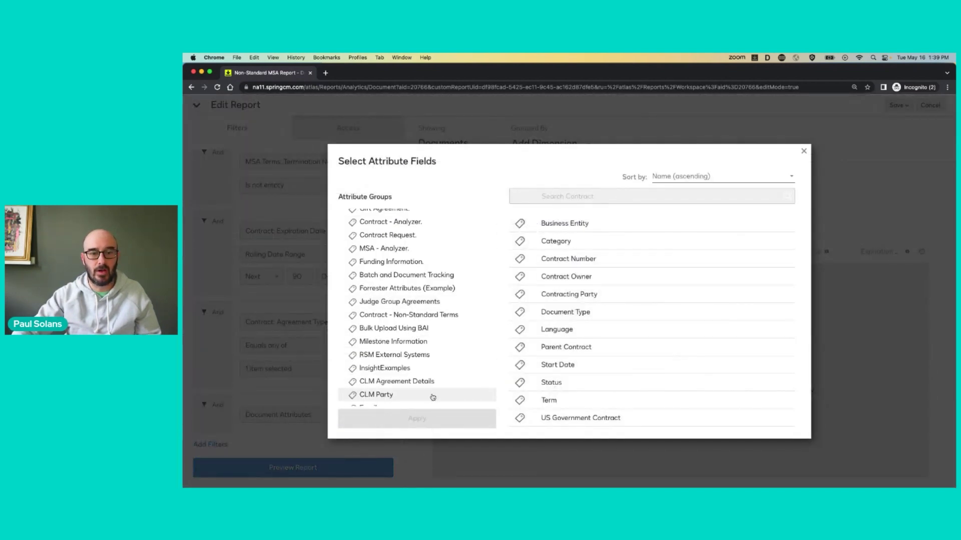
click(429, 382)
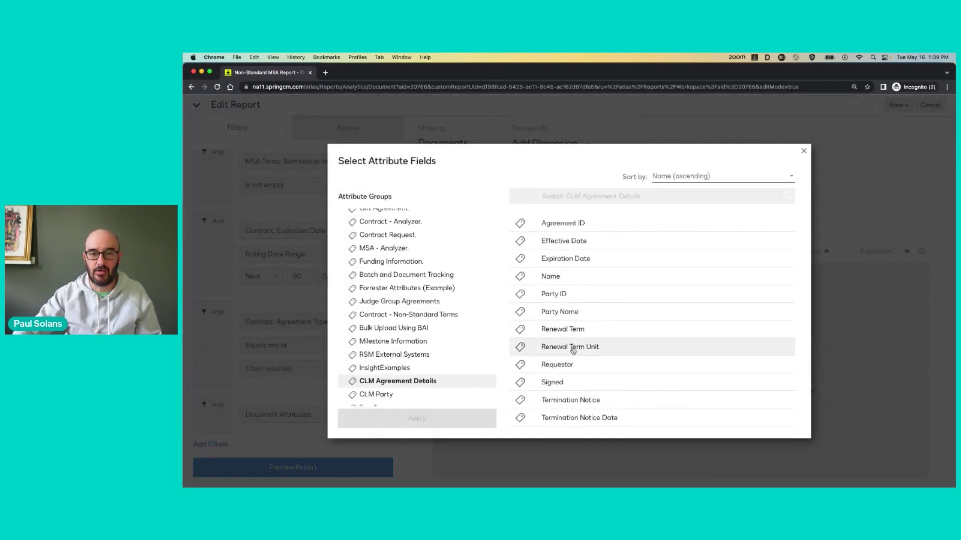
scroll(575, 357, down, 3)
click(525, 418)
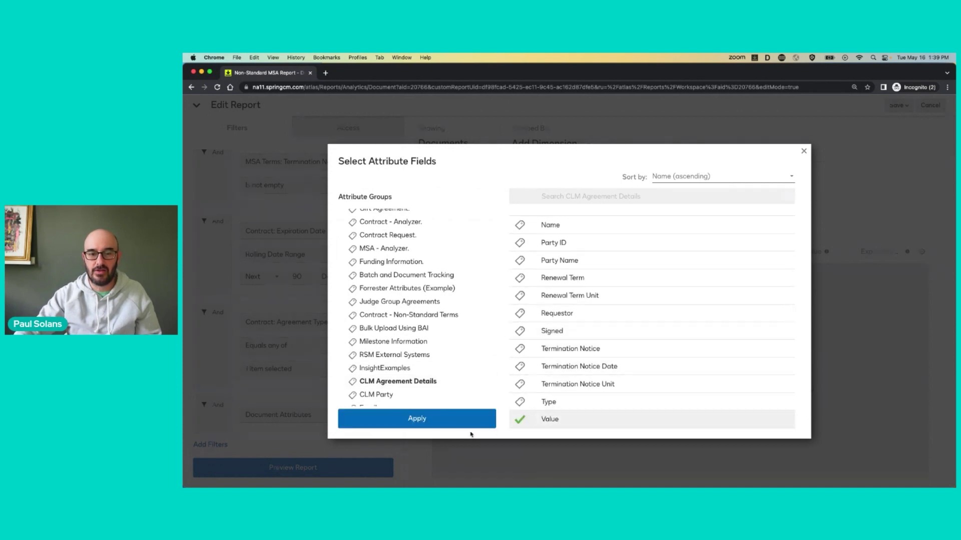
click(454, 424)
scroll(356, 426, down, 2)
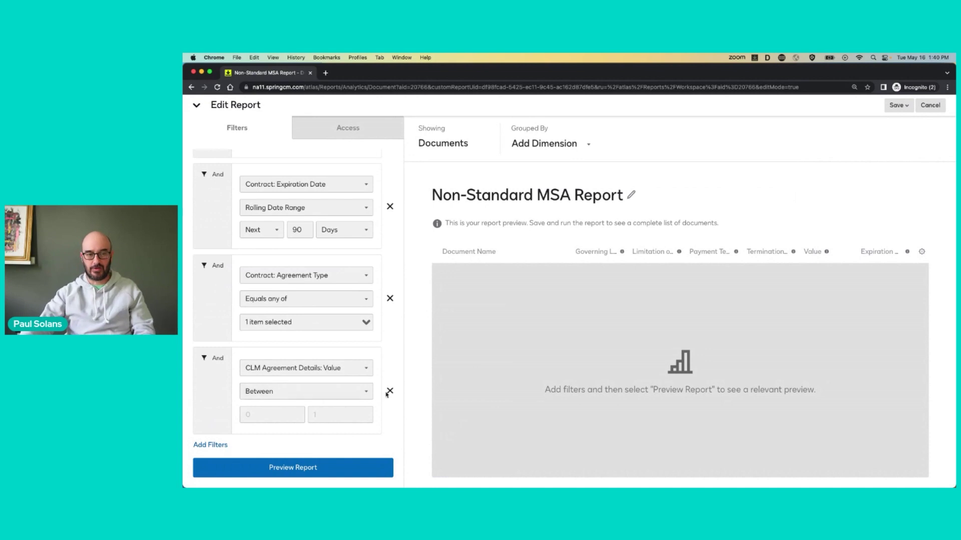
Step: Set the CLM Agreement Details Value filter to Between 100000.00 and 200000000.00
click(246, 414)
text(000)
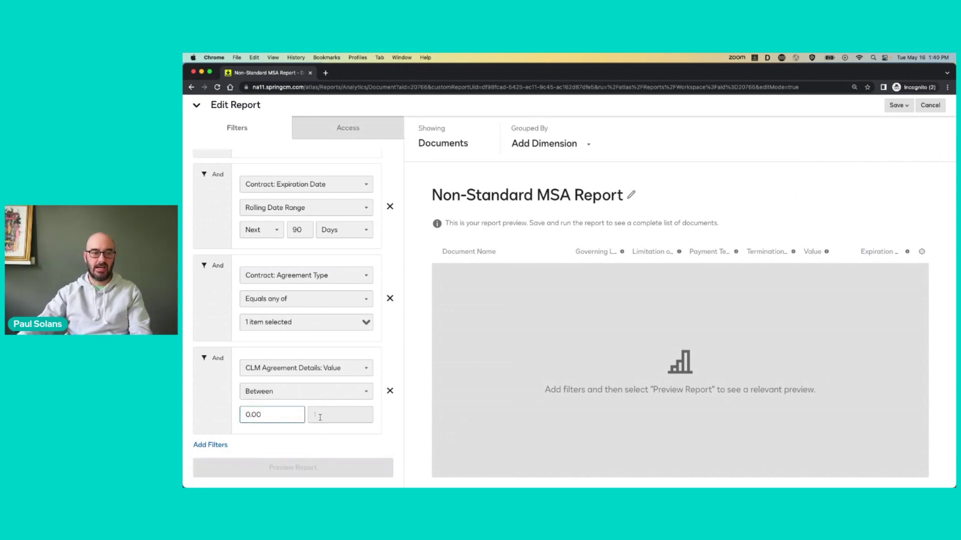
click(320, 417)
text(200)
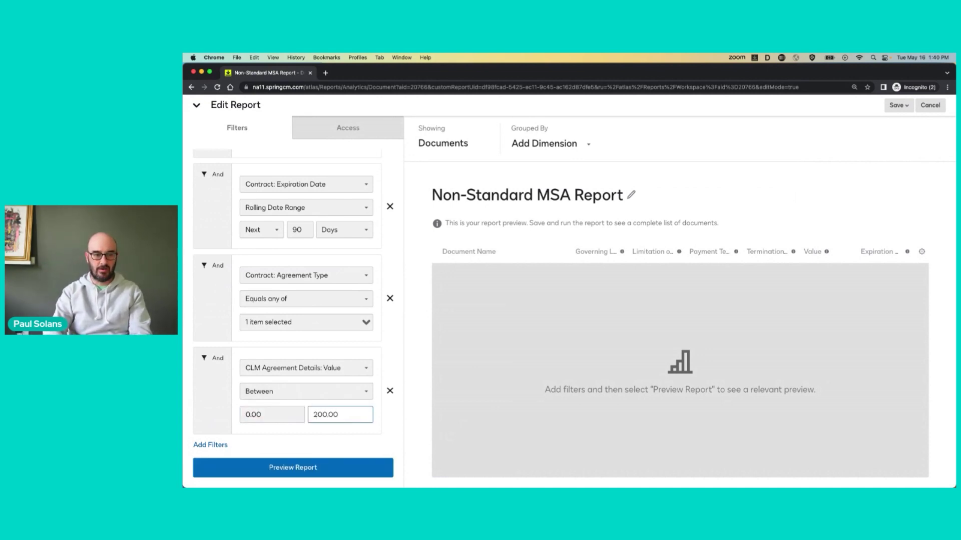
key(shift+Tab)
text(100000)
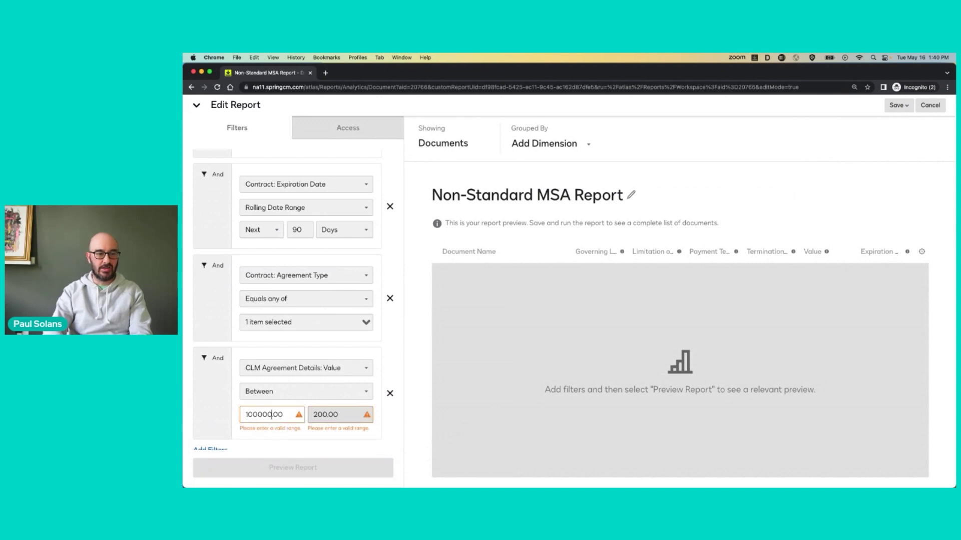
key(Tab)
text(200000000)
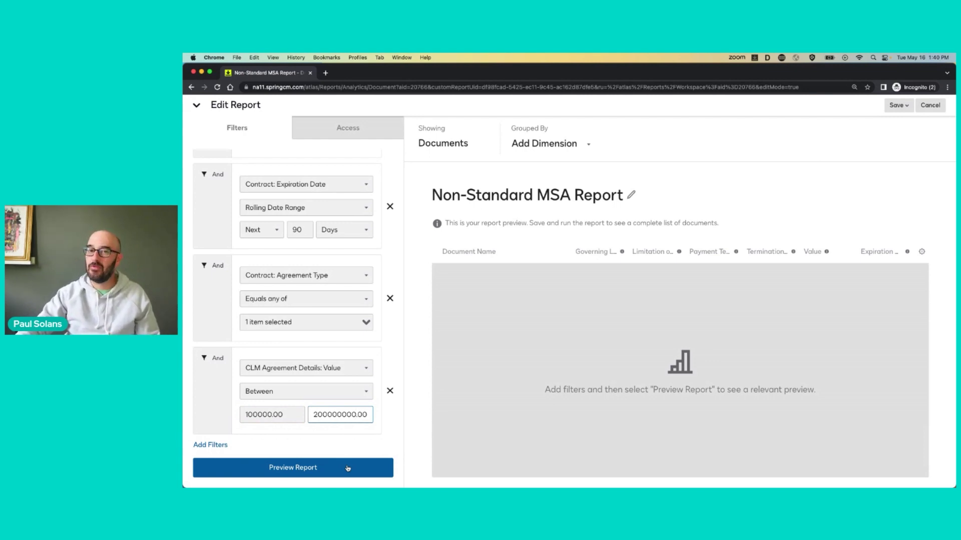
Step: Save the Non-Standard MSA Report and return to the list of all reports
click(905, 106)
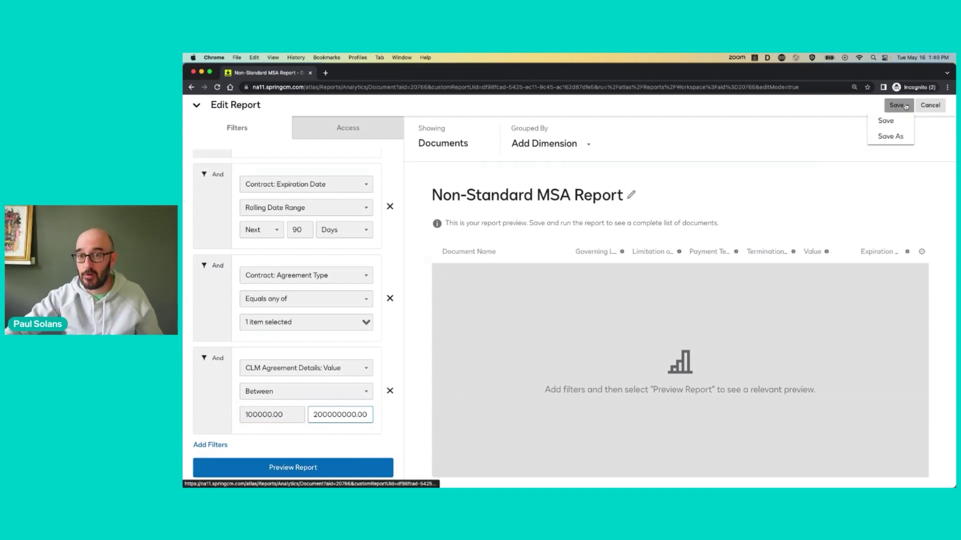
click(885, 120)
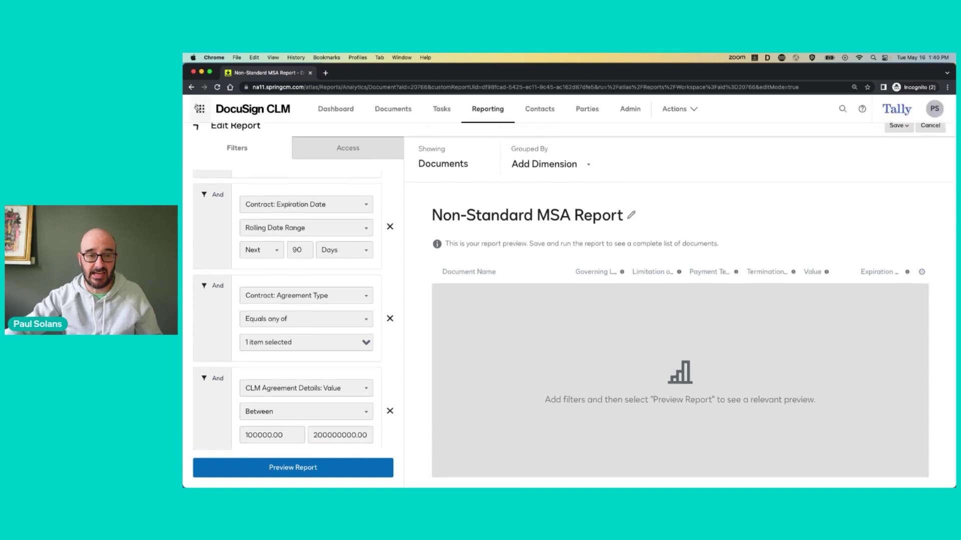
click(191, 87)
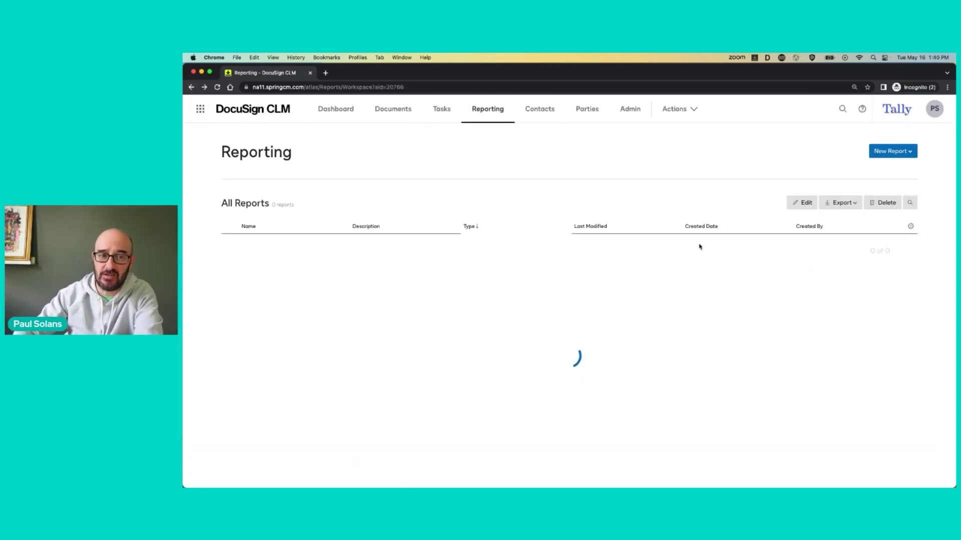
scroll(367, 336, down, 2)
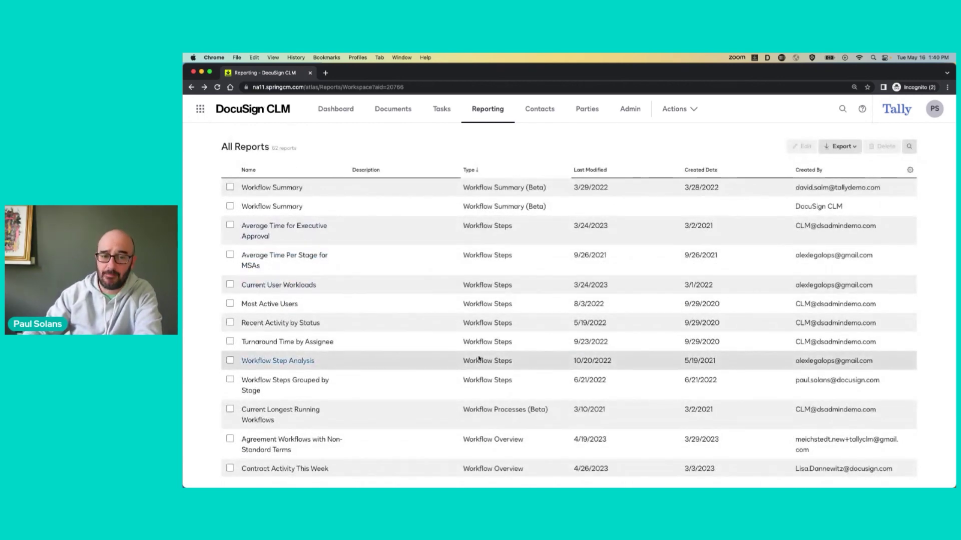
Step: Open the dashboard and examine the widget types that can be added, including Report, closing the widget picker without adding any
click(341, 110)
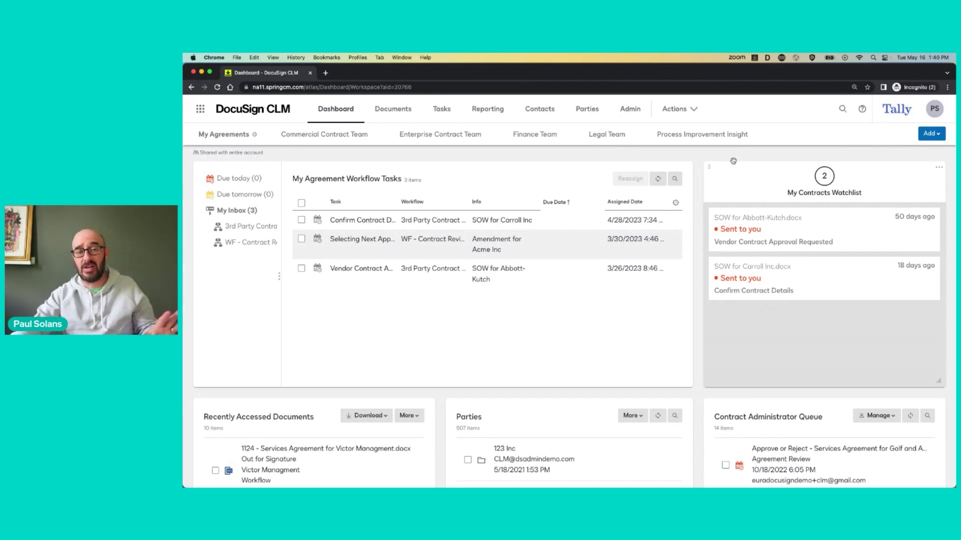
click(931, 134)
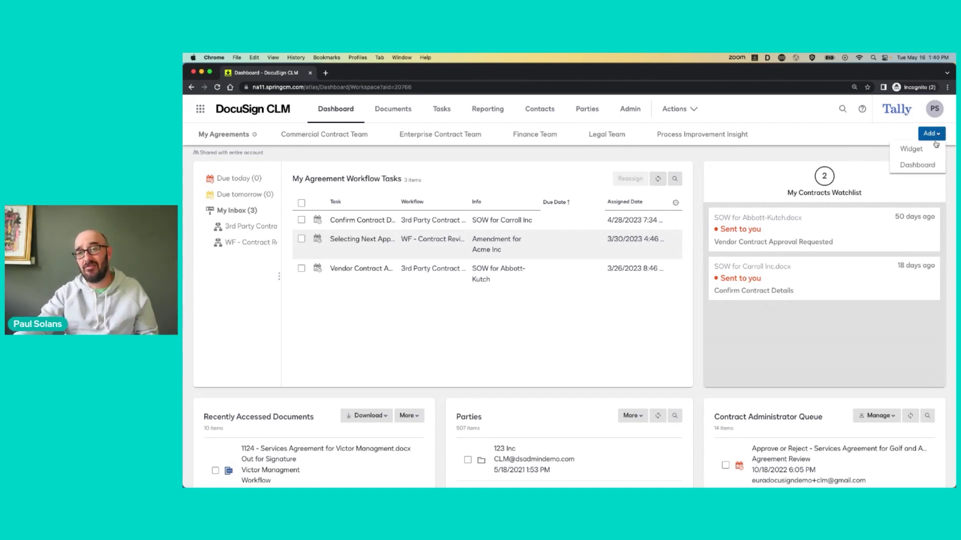
click(931, 146)
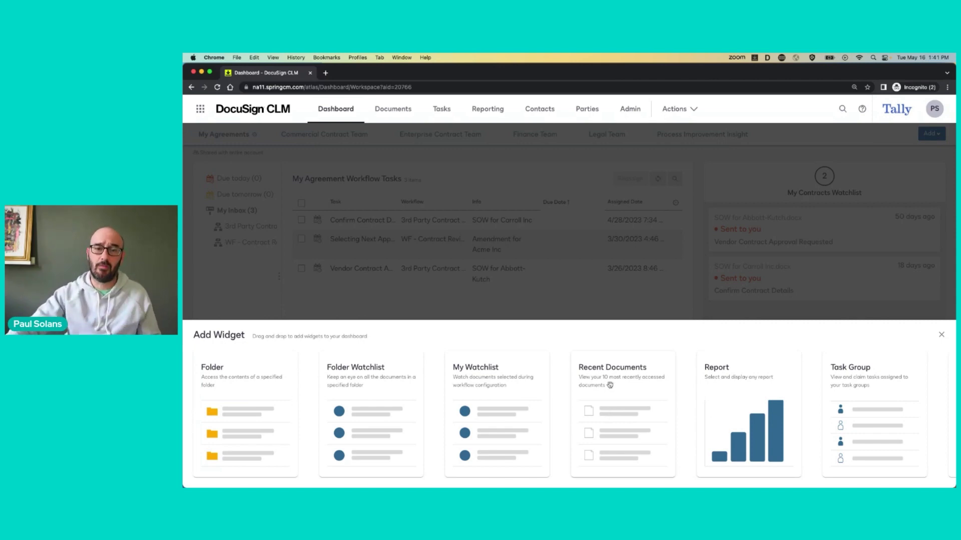
click(941, 335)
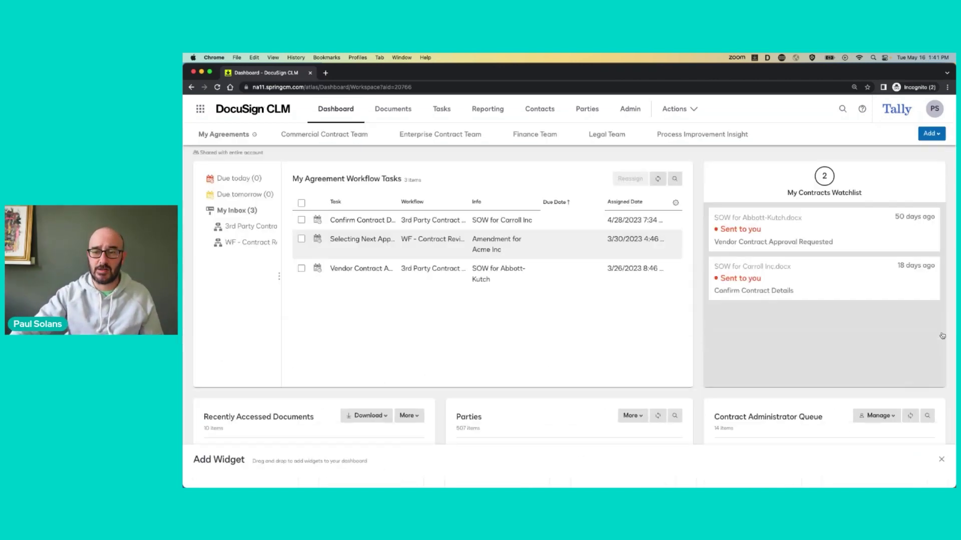
Step: Open the Enterprise Contract Team dashboard and review its report charts
click(446, 135)
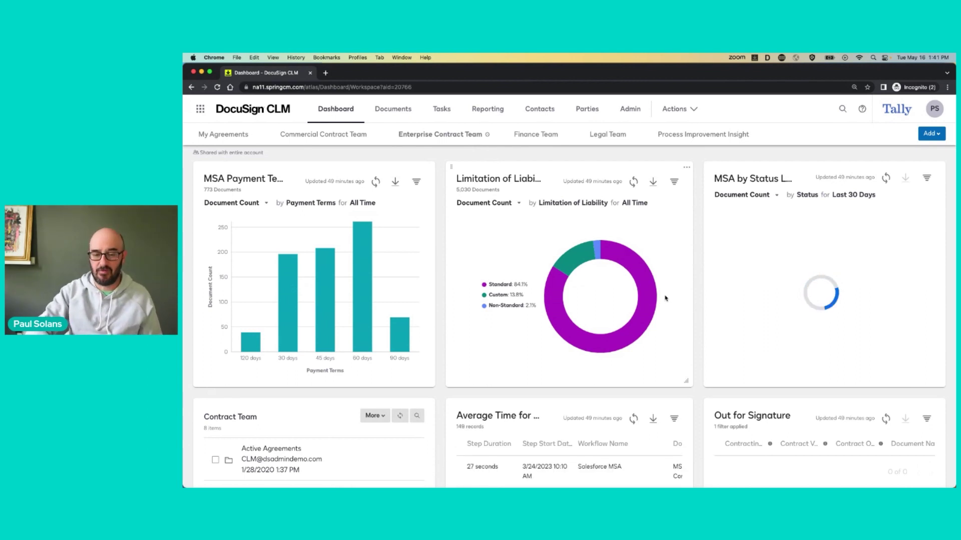
key(super+minus)
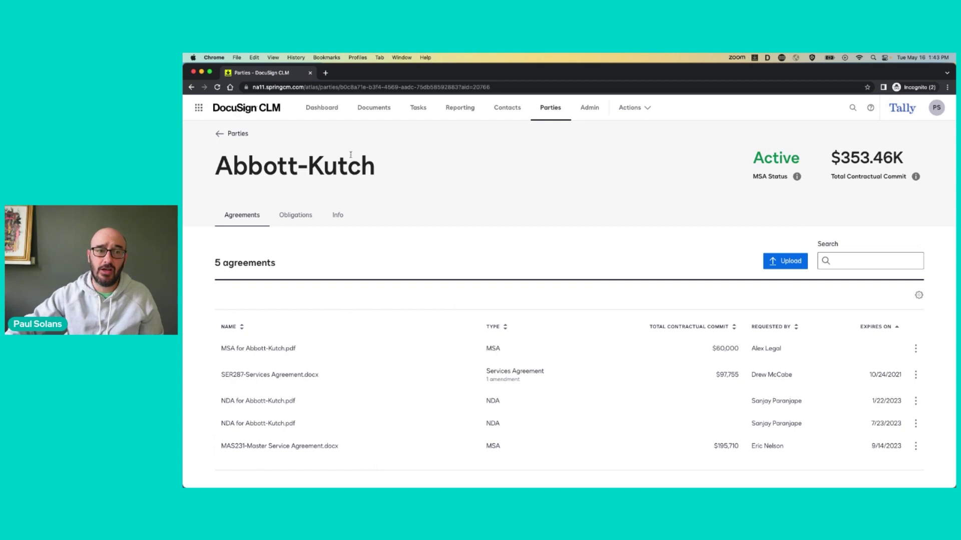
Step: On the Abbott-Kutch party page, check the party name, then open the document MSA for Abbott-Kutch.pdf and view its attributes
triple_click(308, 170)
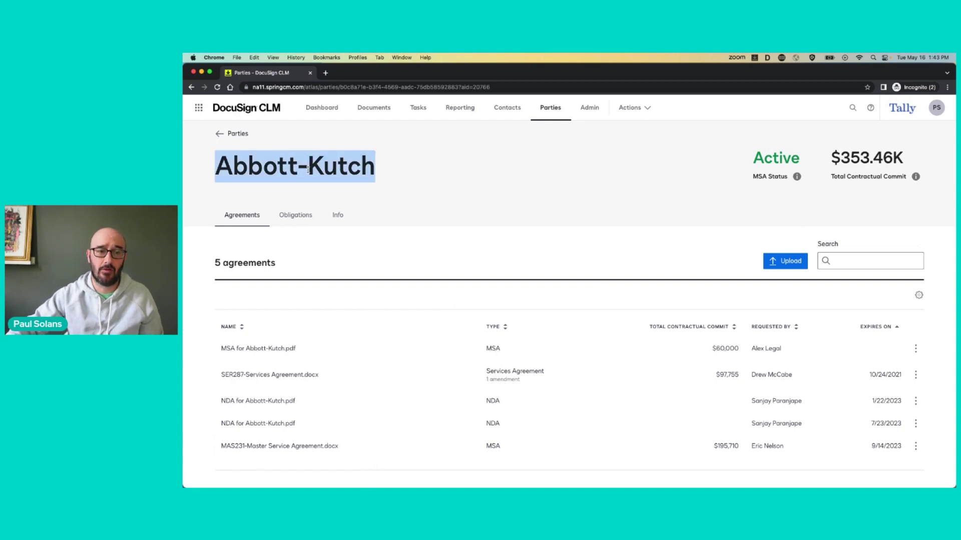
click(440, 177)
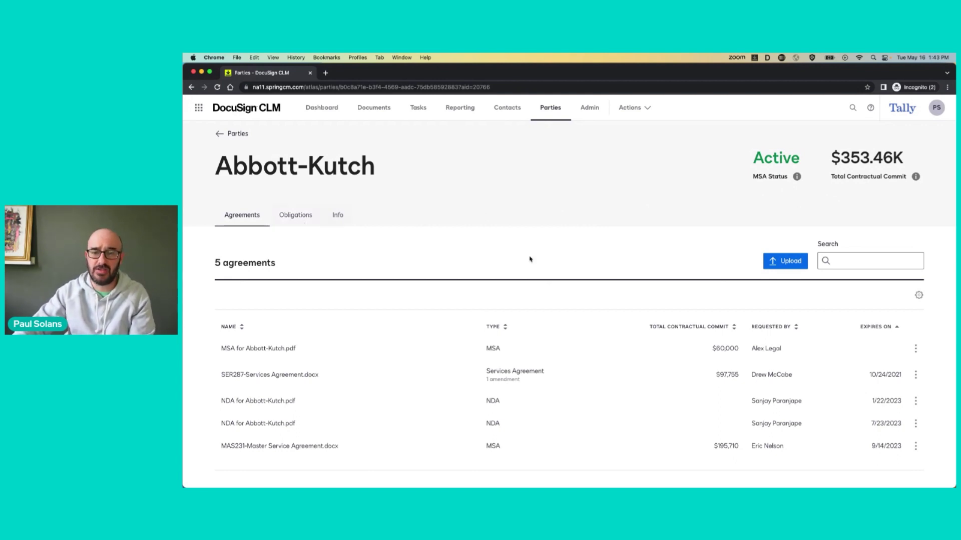
click(915, 348)
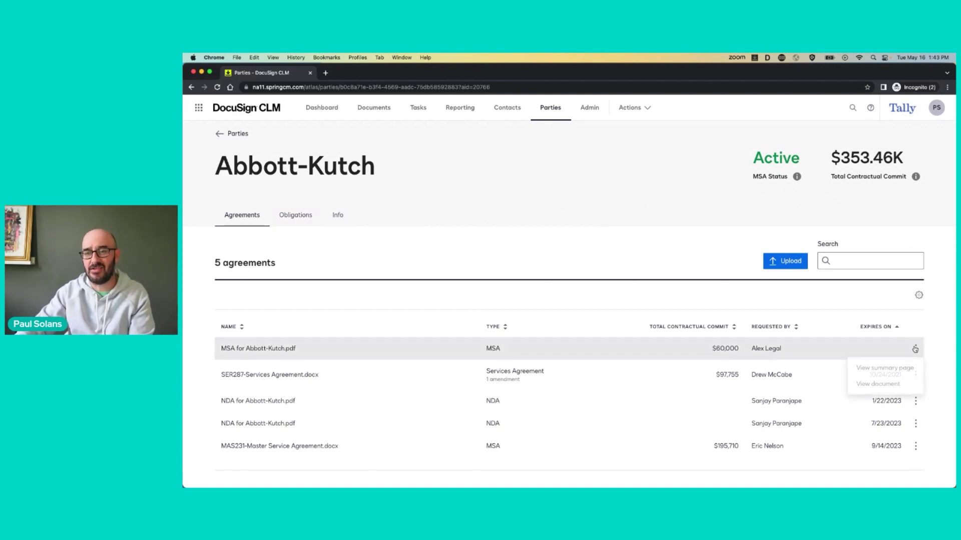
click(903, 384)
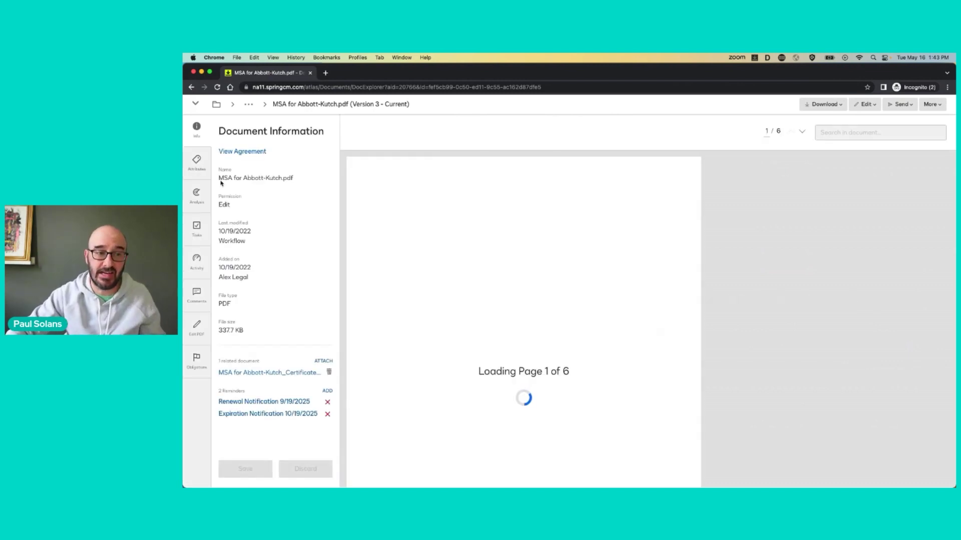
click(197, 168)
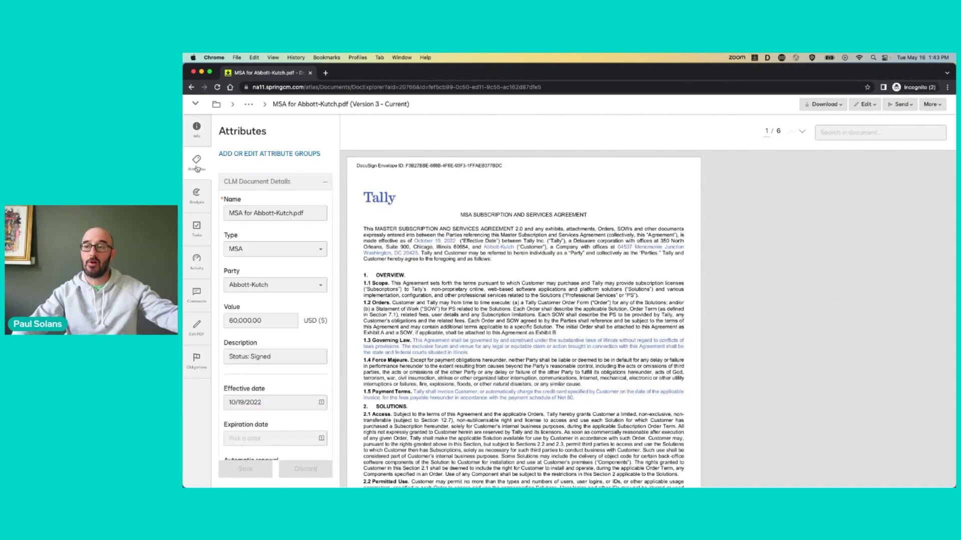